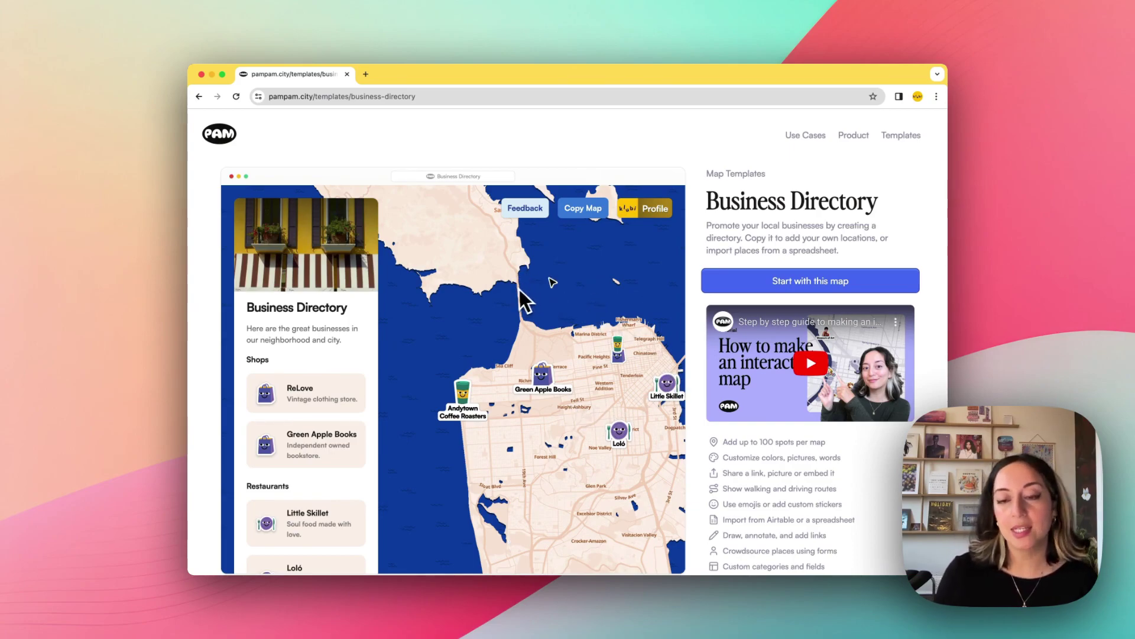
Open the Business Directory template's map and make an editable copy of it
scroll(747, 461, "down", 1)
scroll(747, 467, "up", 1)
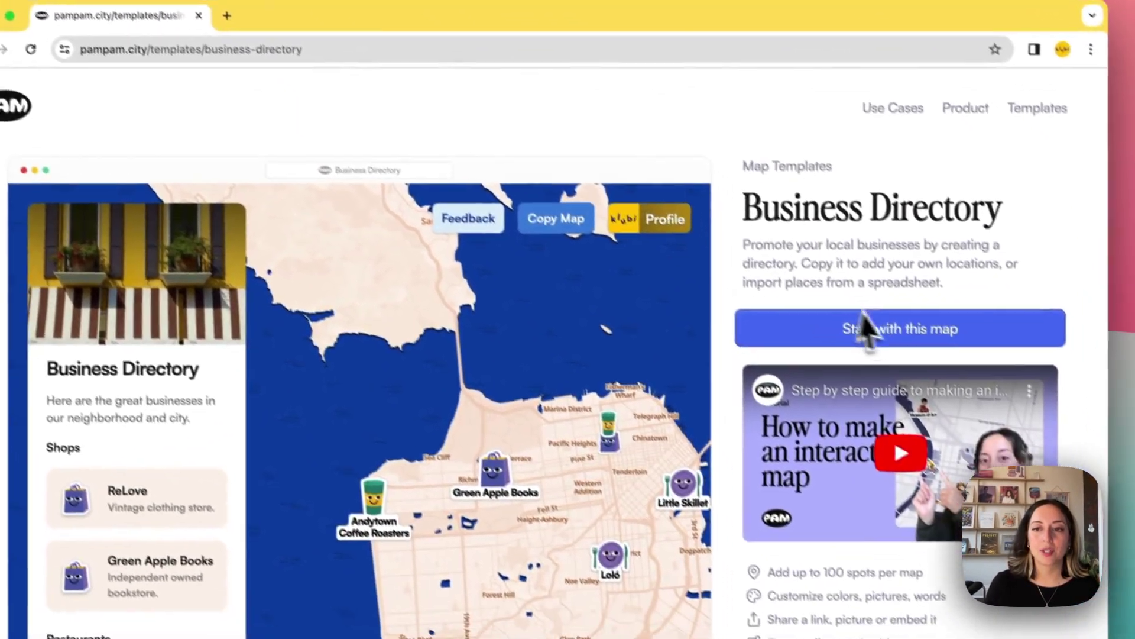
left_click(861, 329)
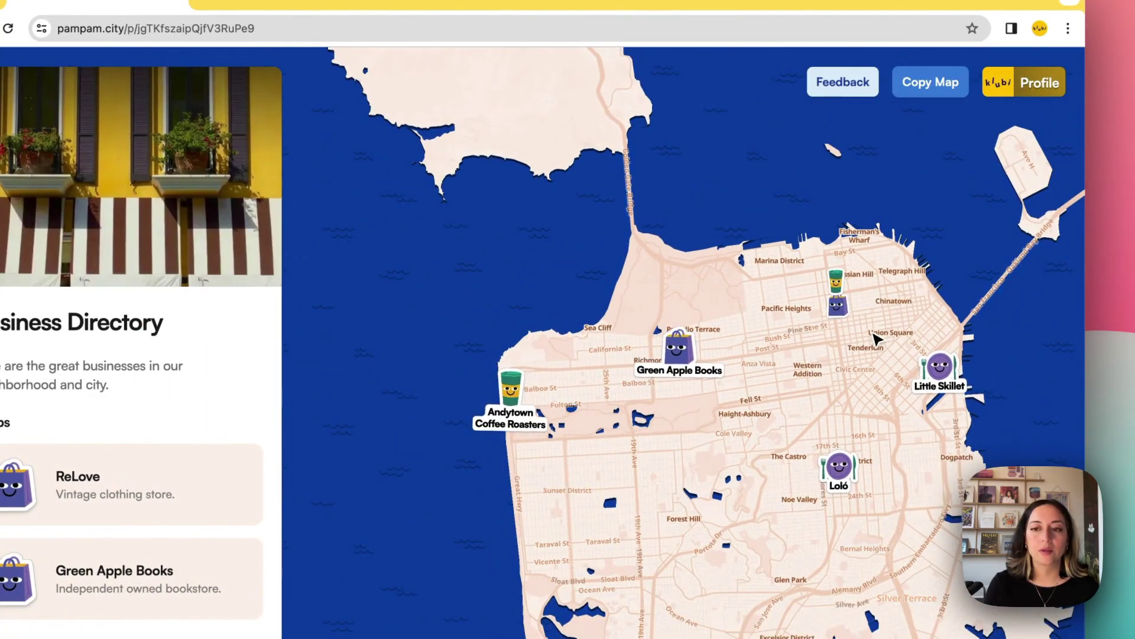
left_click_drag(875, 337, 798, 352)
scroll(799, 352, "up", 3)
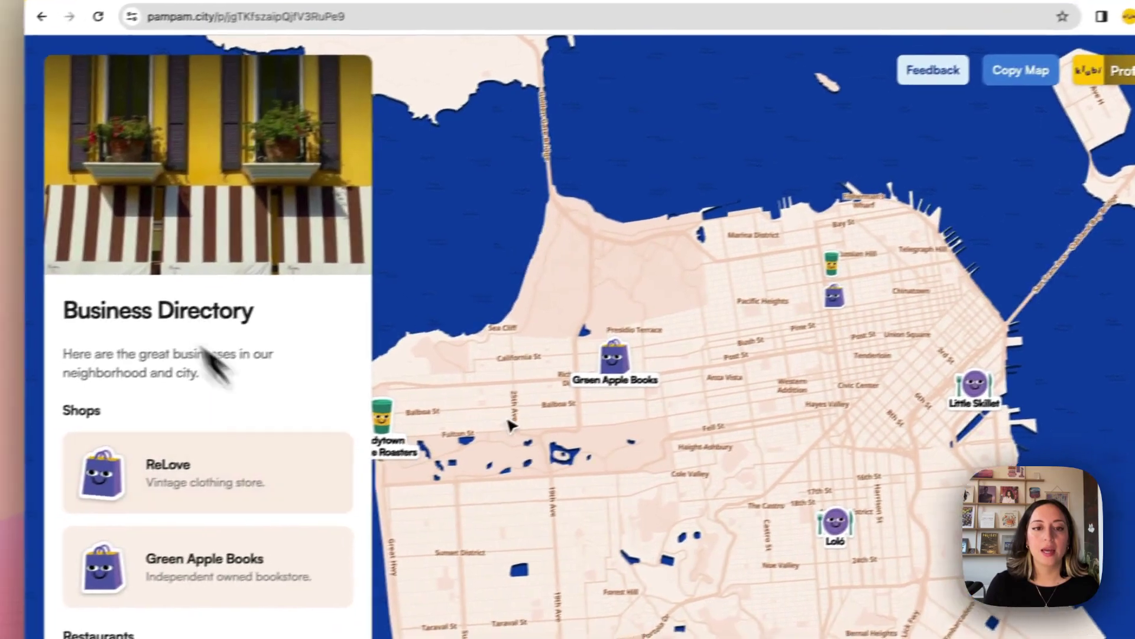
scroll(683, 393, "down", 3)
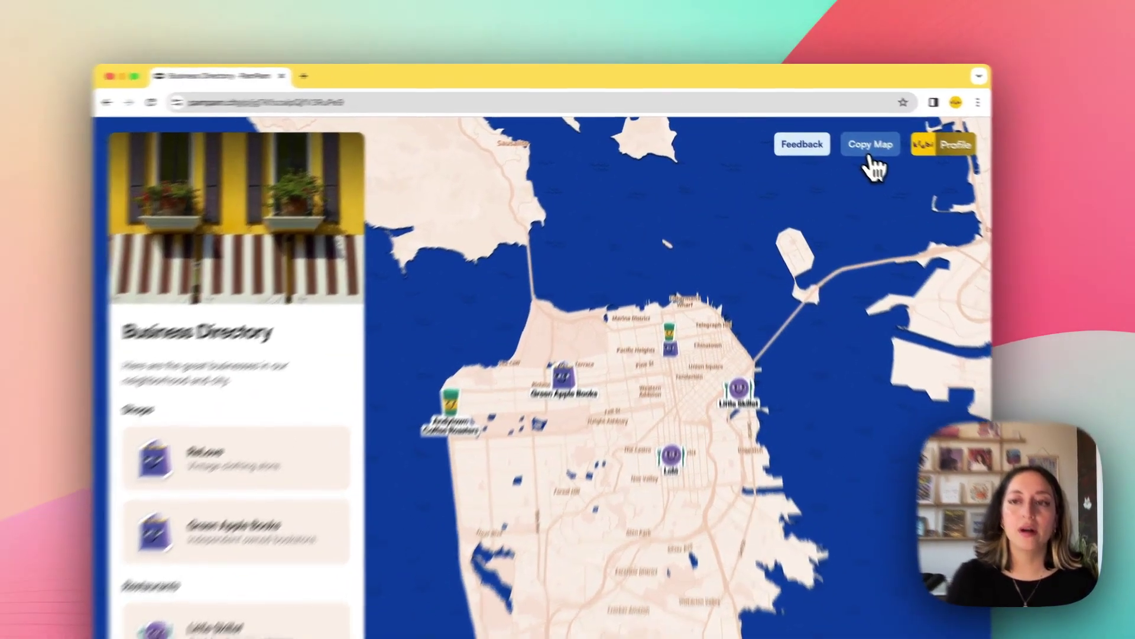
left_click(846, 135)
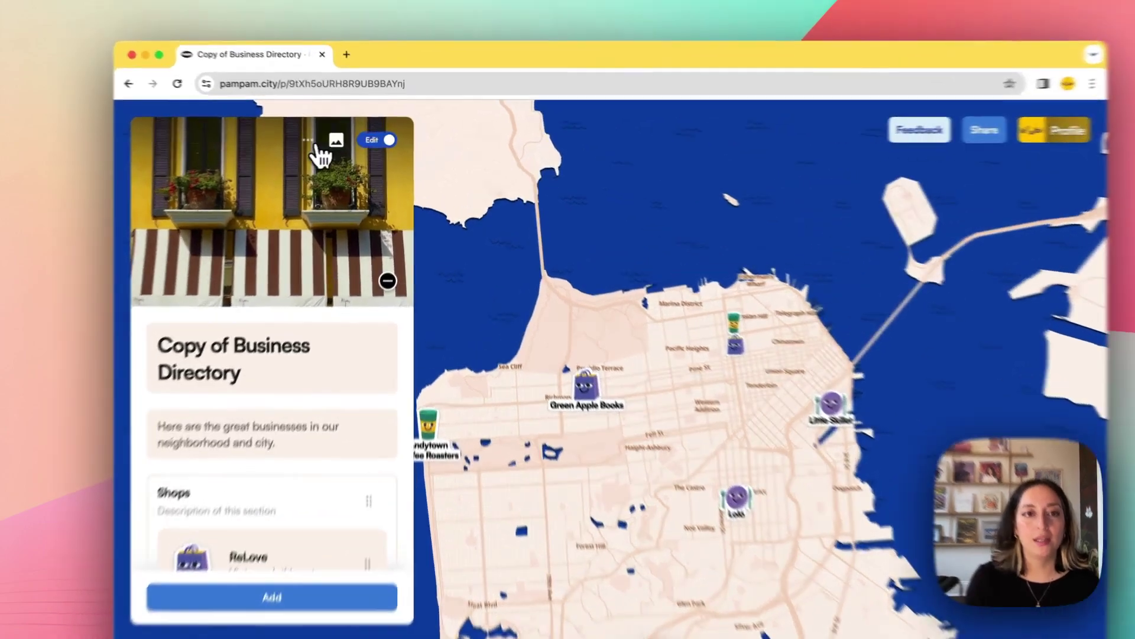
Open the copied map's field settings to review the spot panel fields, and return to the directory
left_click(336, 139)
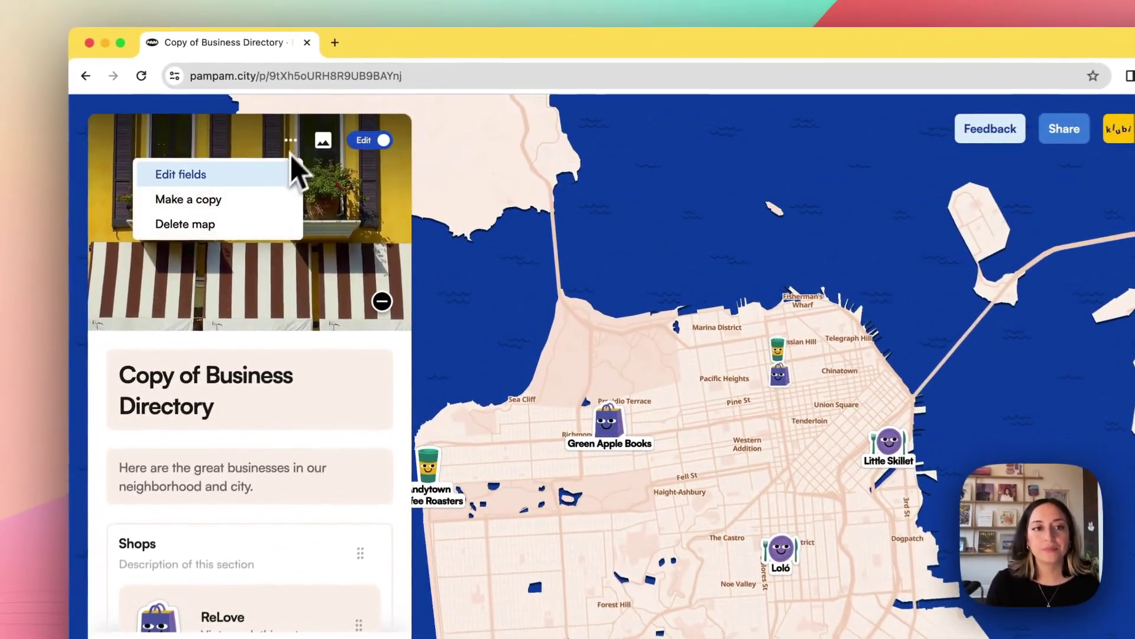
left_click(261, 162)
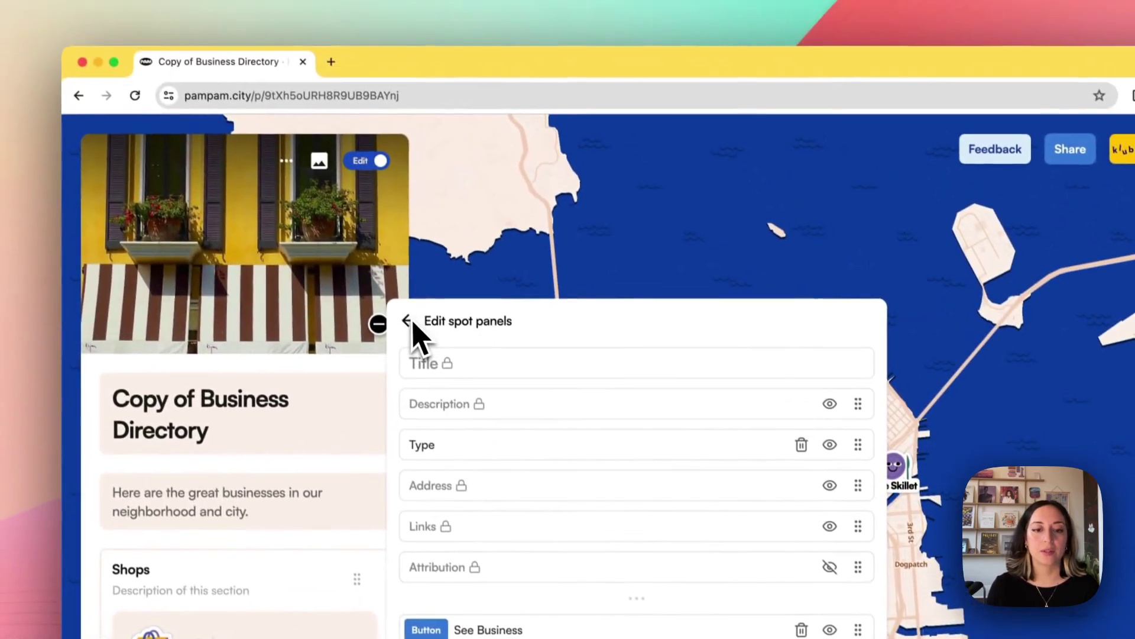
left_click(408, 321)
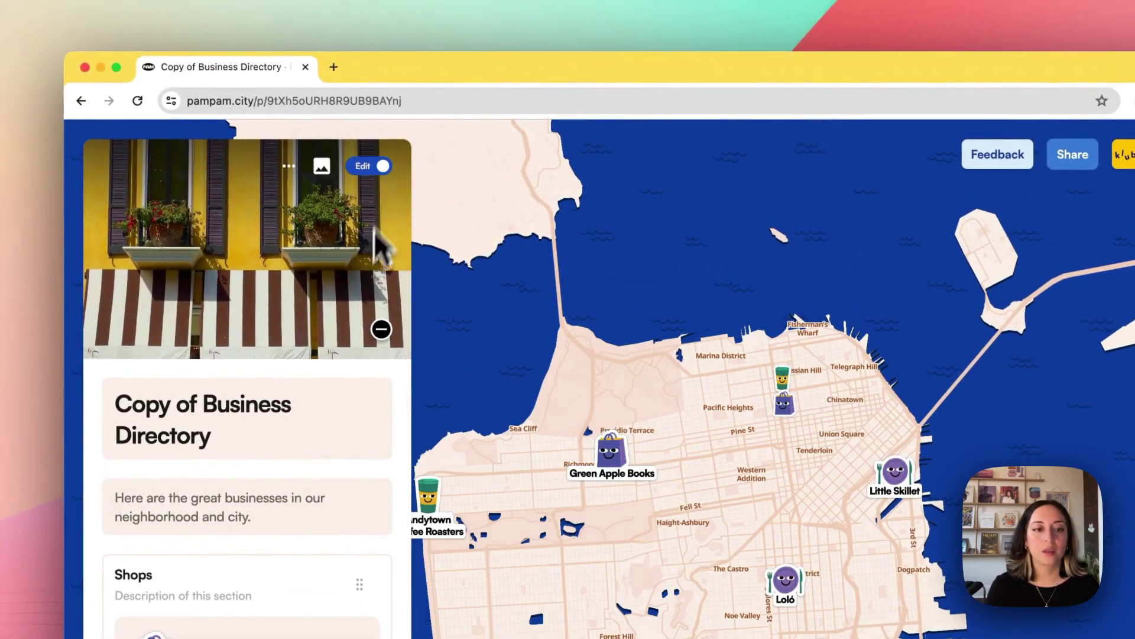
Rename the map to "Neighborhood Business Directory" by replacing "Copy of" in its title with "Neighborhood"
scroll(362, 337, "down", 5)
scroll(356, 324, "up", 3)
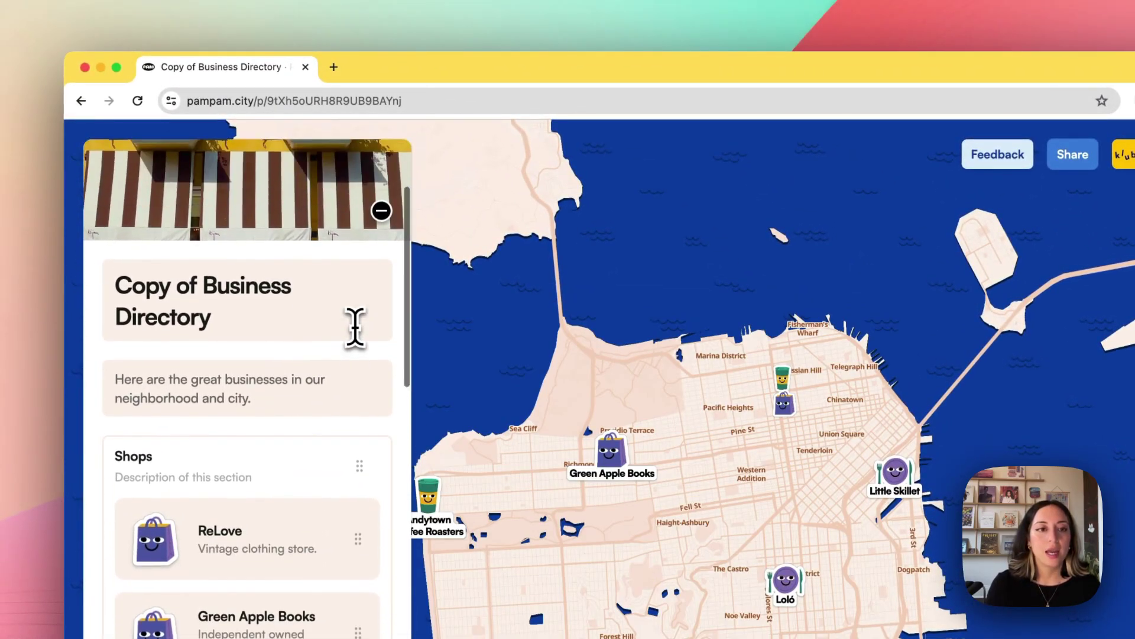
left_click_drag(208, 288, 91, 290)
key("BackSpace")
type("Neighborhood")
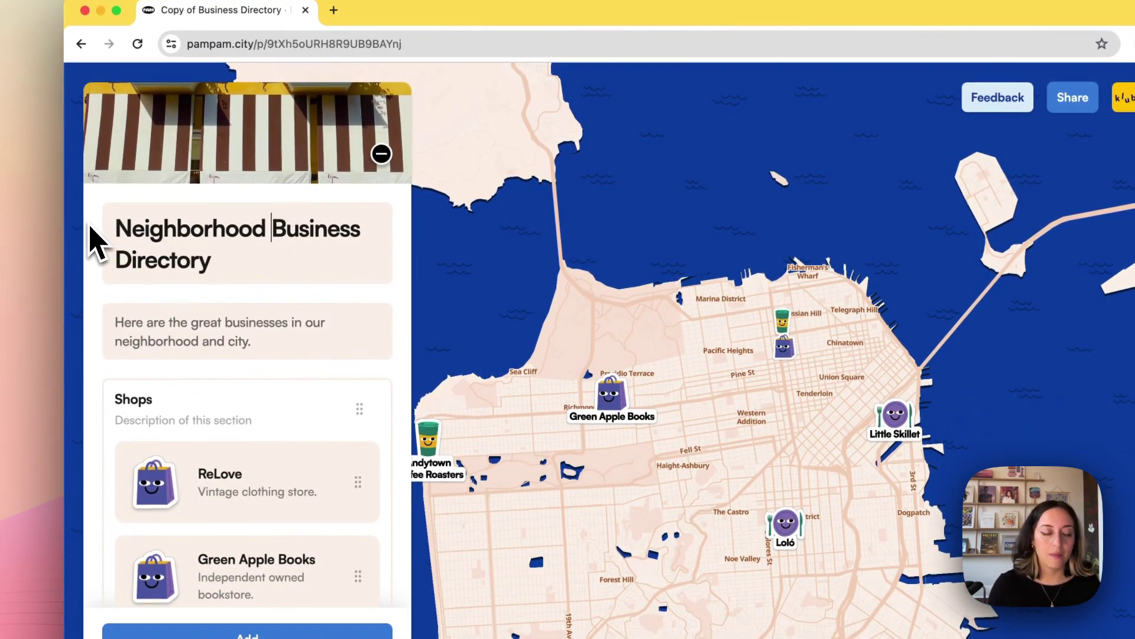
Examine the Shops, Restaurants and Cafes sections of the directory and the spots listed in each
scroll(288, 357, "down", 1)
scroll(299, 380, "down", 5)
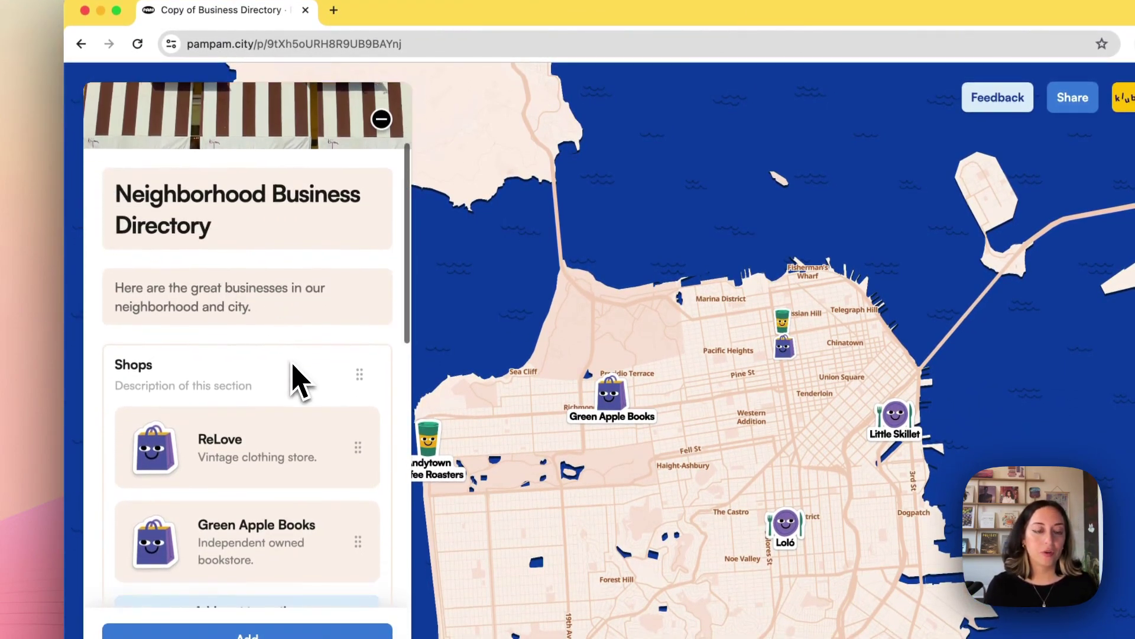
scroll(354, 278, "down", 5)
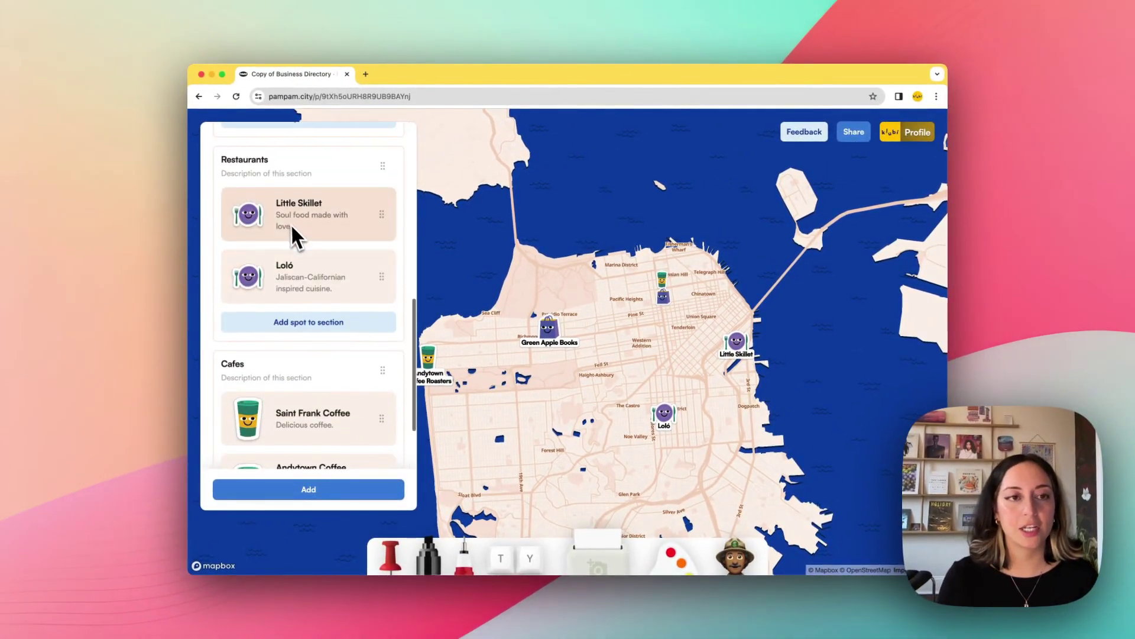
scroll(295, 234, "up", 5)
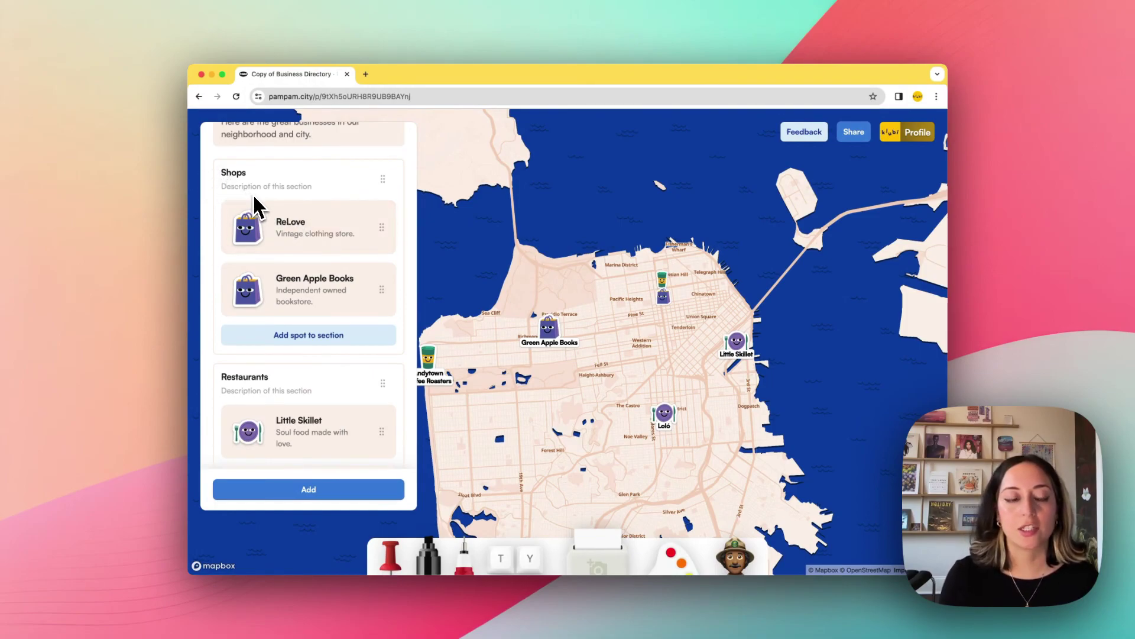
scroll(256, 207, "down", 5)
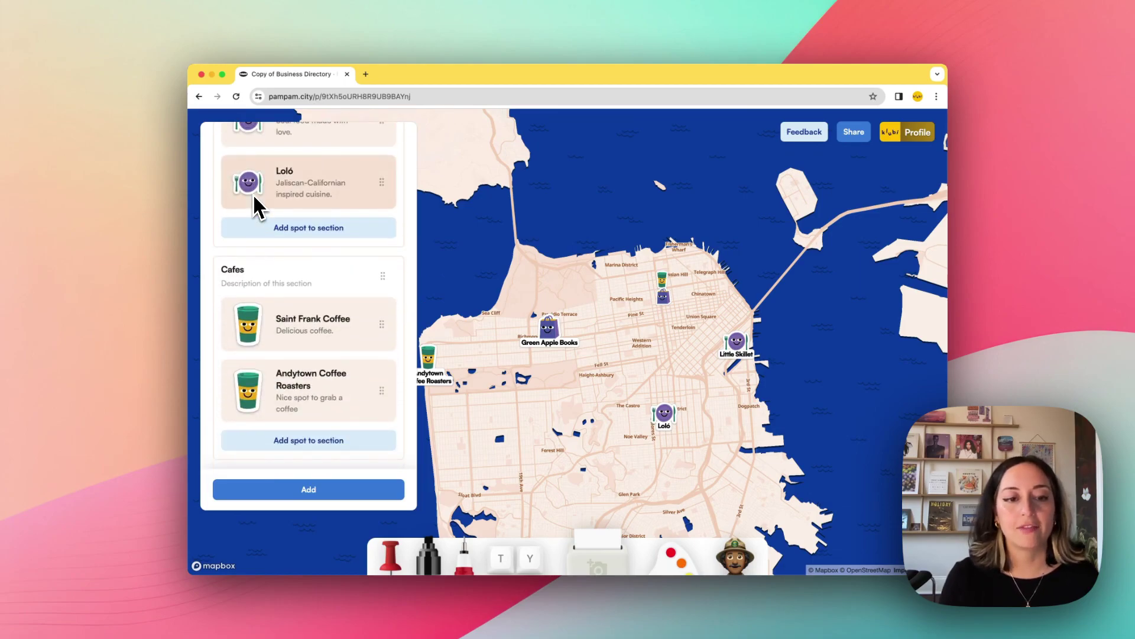
scroll(334, 231, "up", 3)
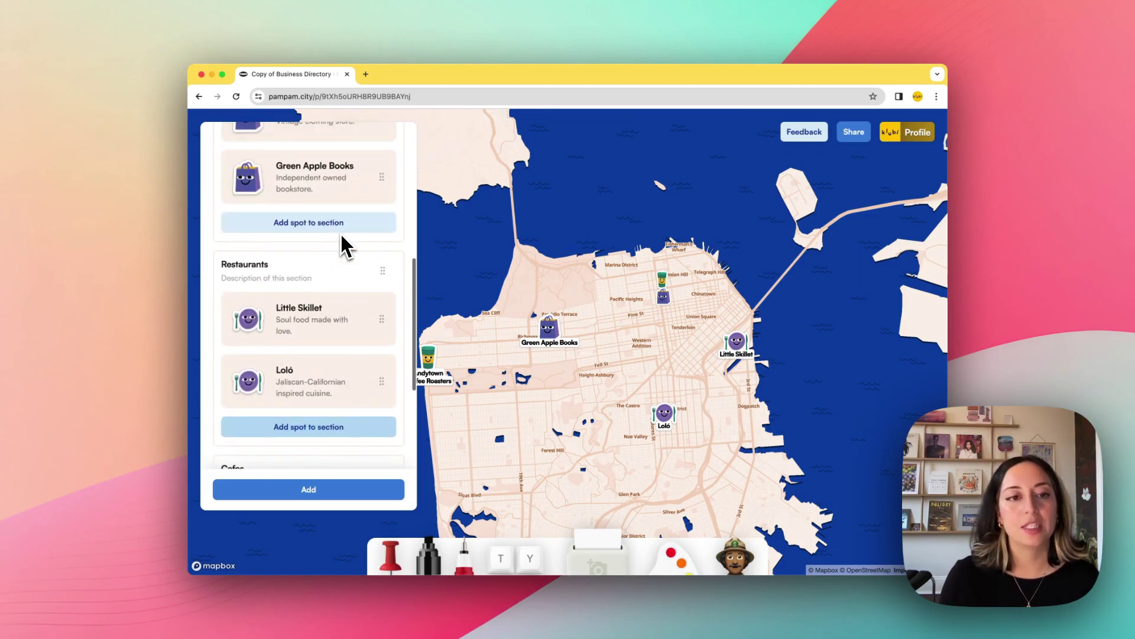
scroll(339, 231, "up", 5)
scroll(340, 233, "down", 6)
scroll(340, 233, "up", 5)
scroll(342, 237, "up", 3)
scroll(343, 242, "down", 4)
Add the Golden Gate Bridge in San Francisco as a spot by searching for "golden gate bridge"
left_click(358, 489)
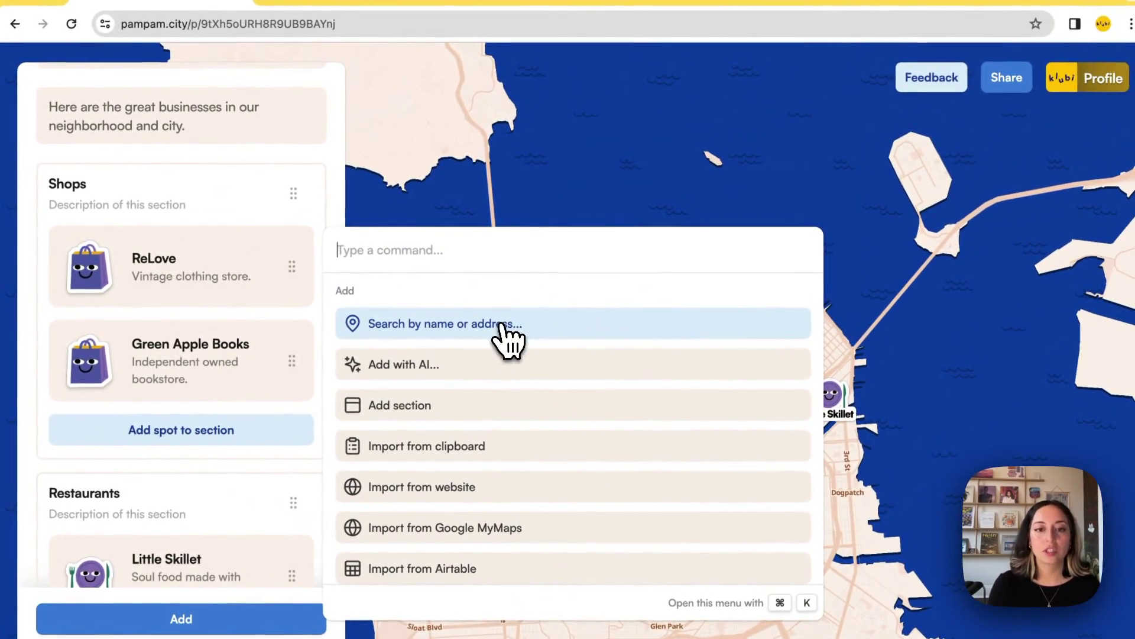
left_click(503, 326)
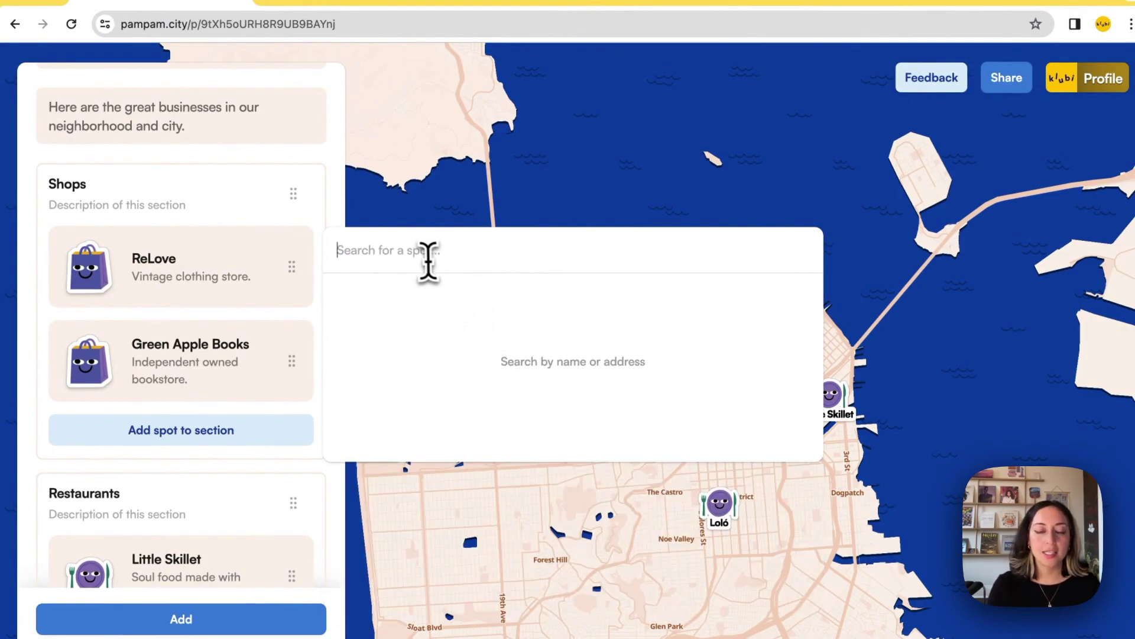
type("golden gate bridge")
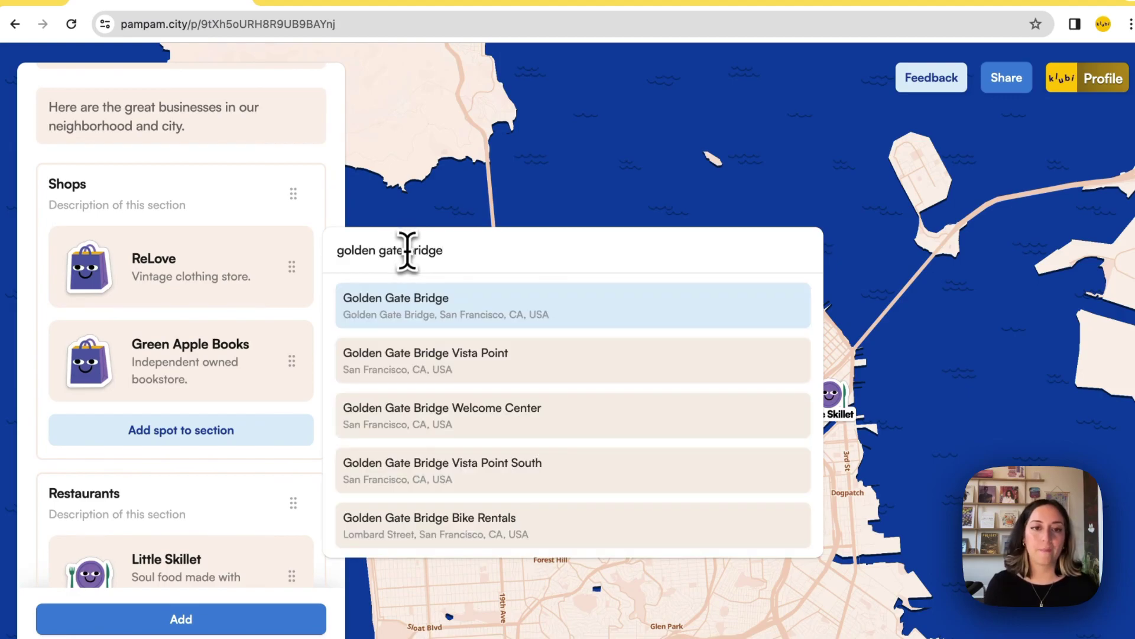
left_click(431, 303)
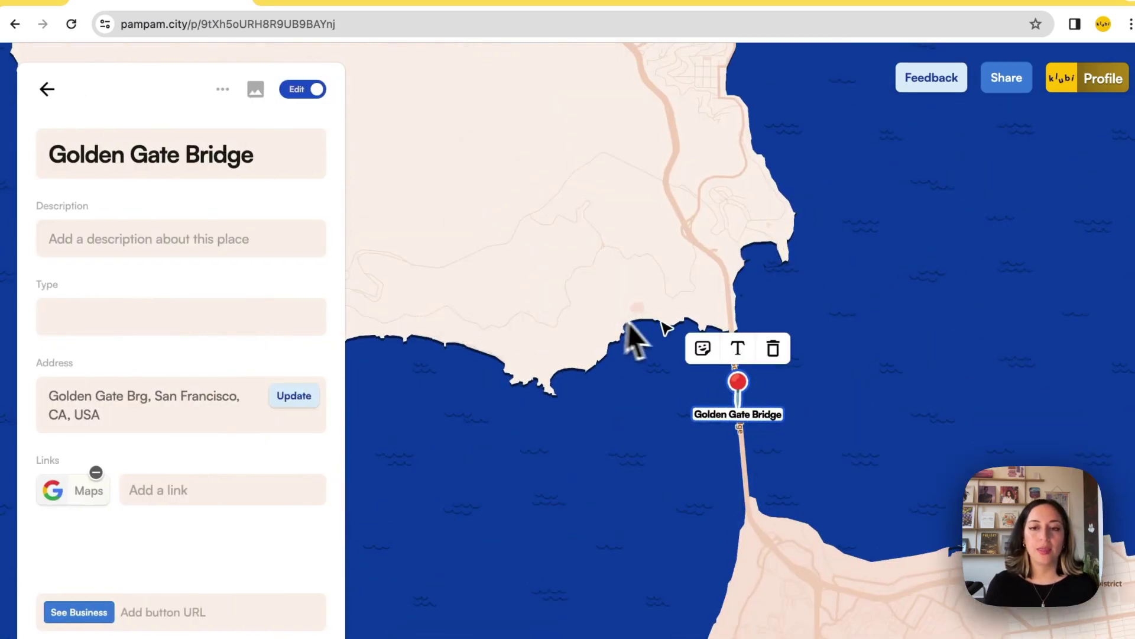
Set the Golden Gate Bridge spot's See Business button URL to google.com
left_click(172, 238)
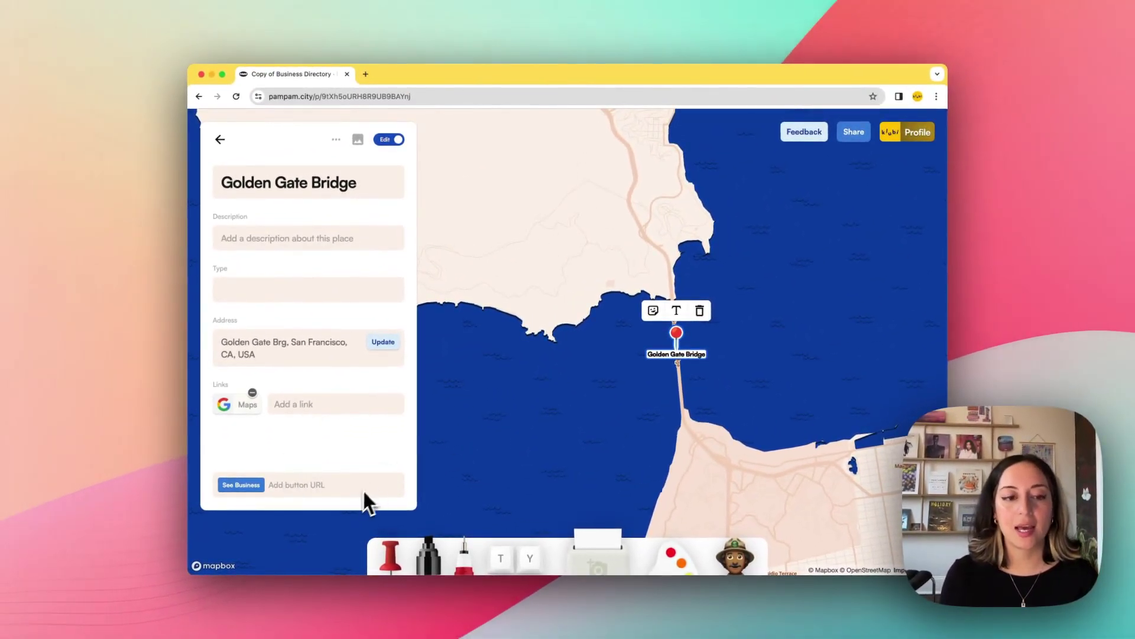
left_click(390, 141)
left_click(389, 142)
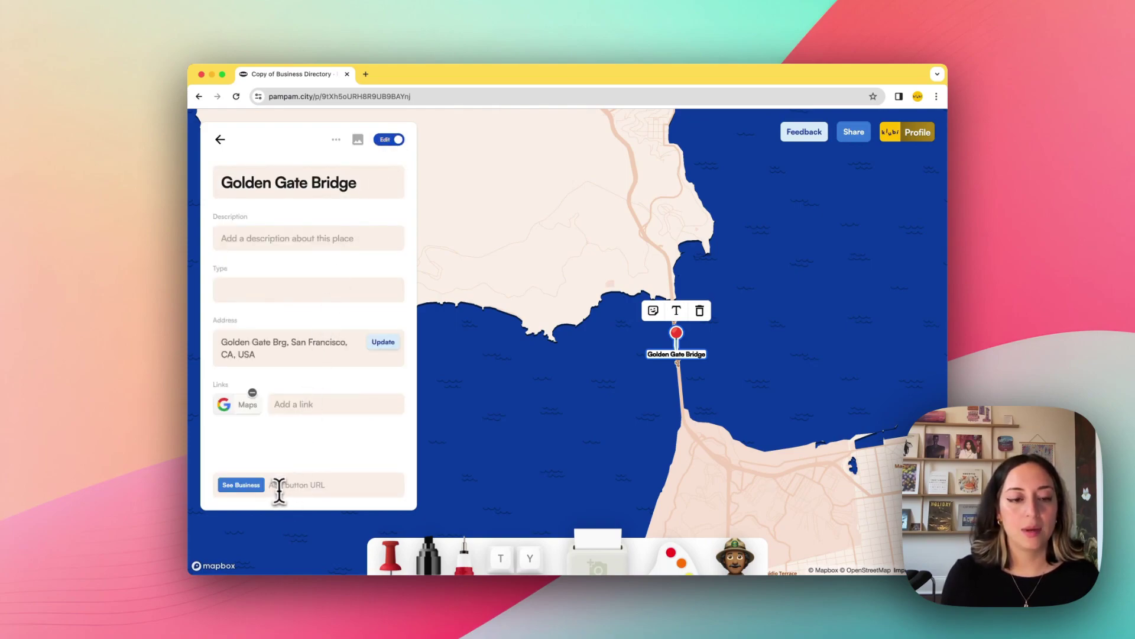
type("google.com")
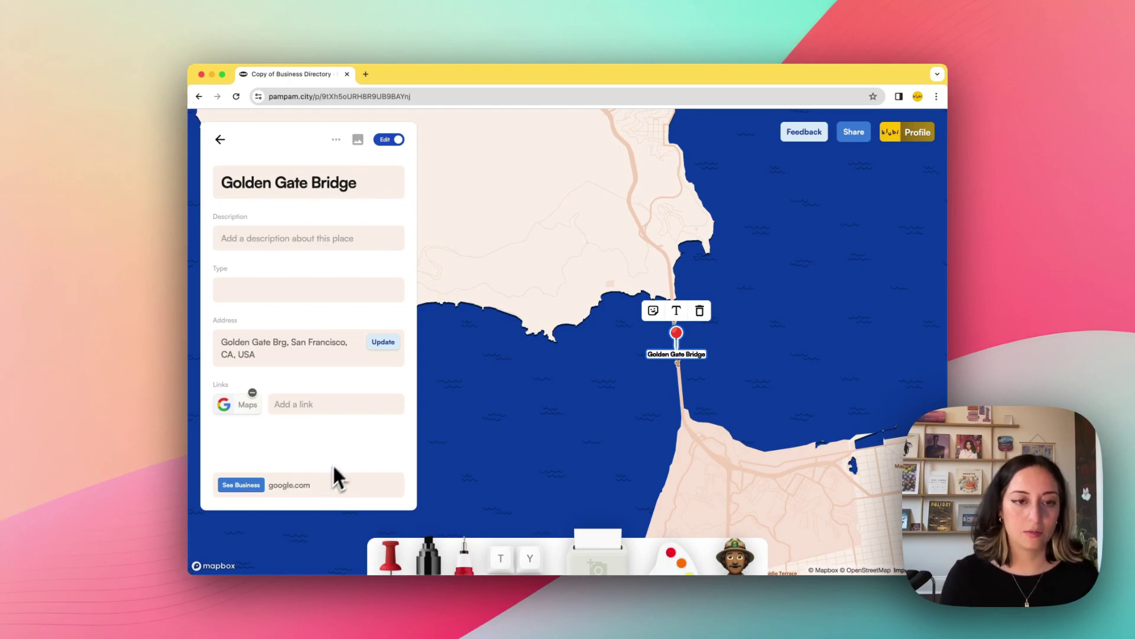
Preview the Golden Gate Bridge spot and the whole directory list in view mode
left_click(389, 140)
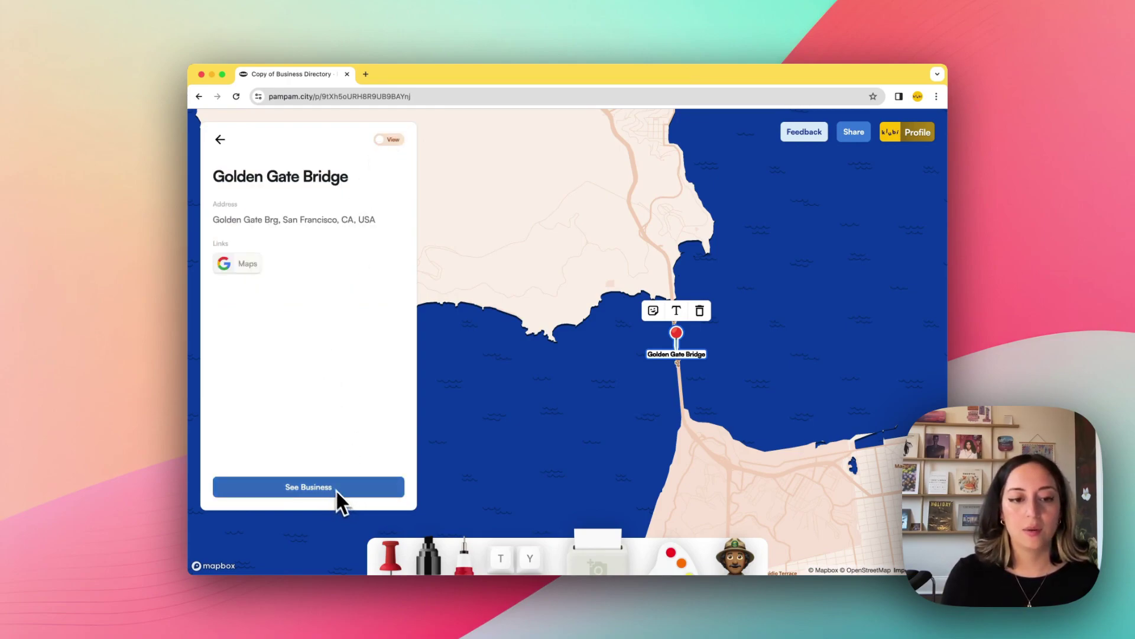
left_click(389, 140)
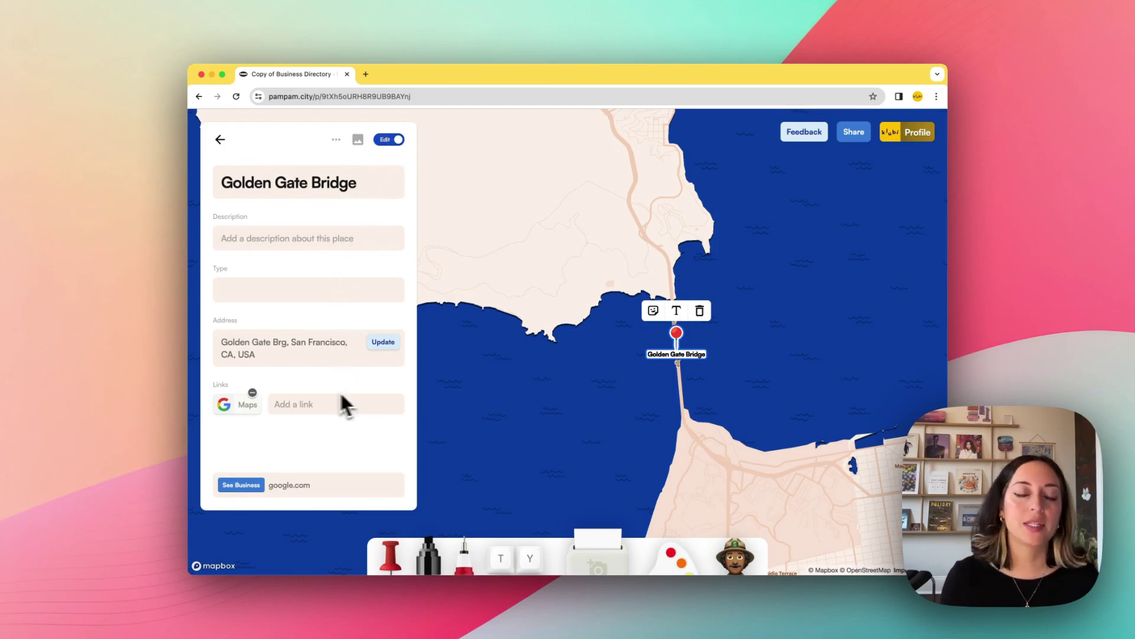
left_click(385, 141)
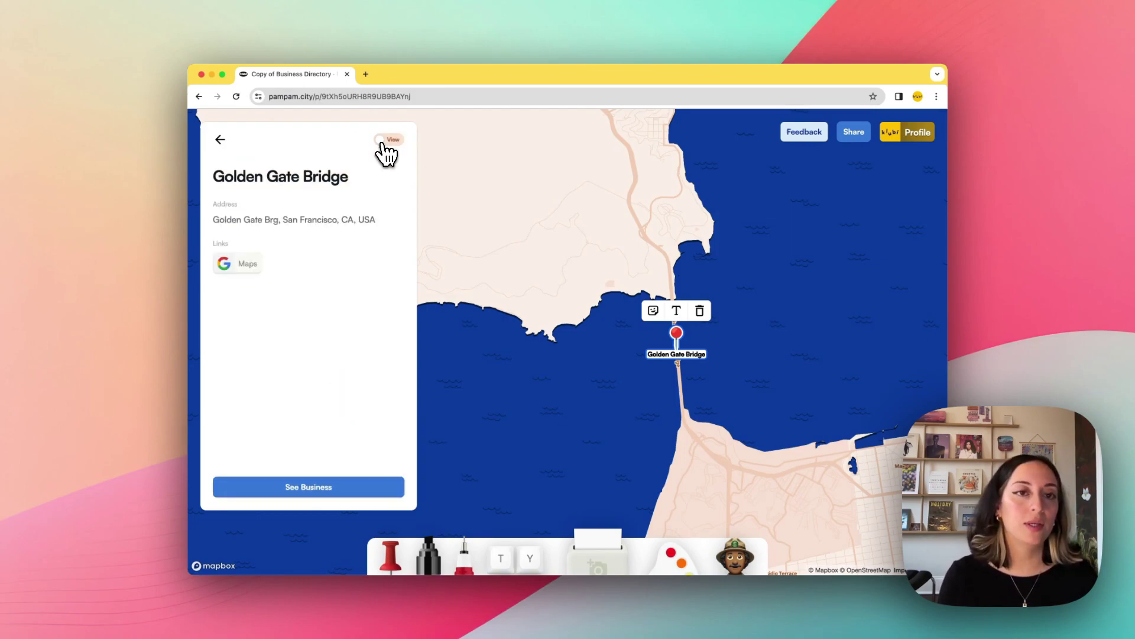
left_click(386, 142)
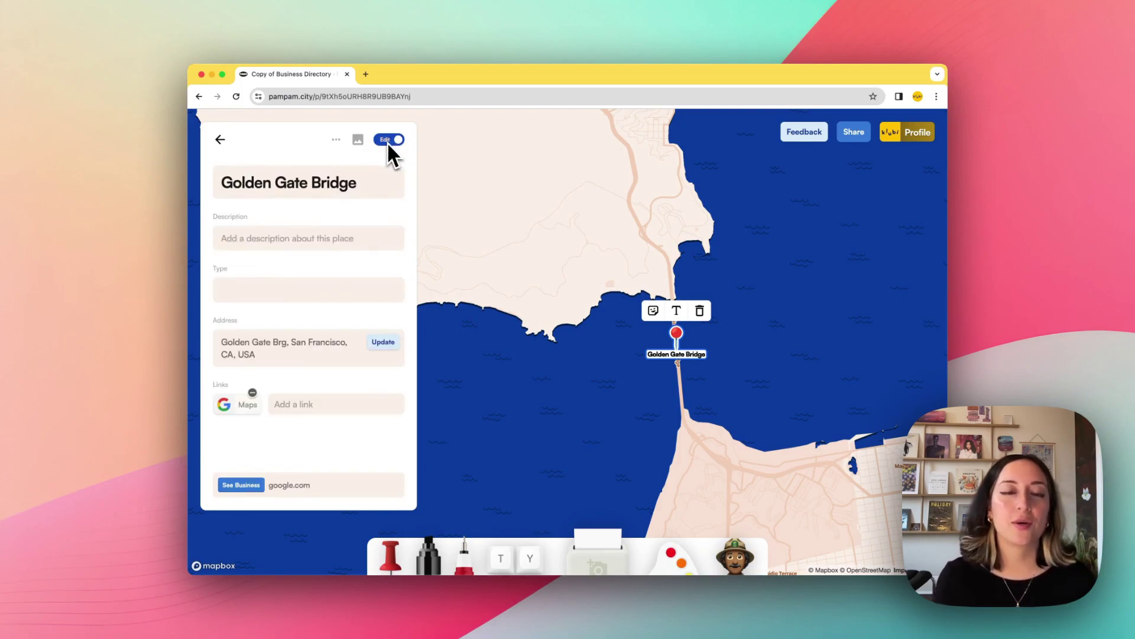
left_click(386, 142)
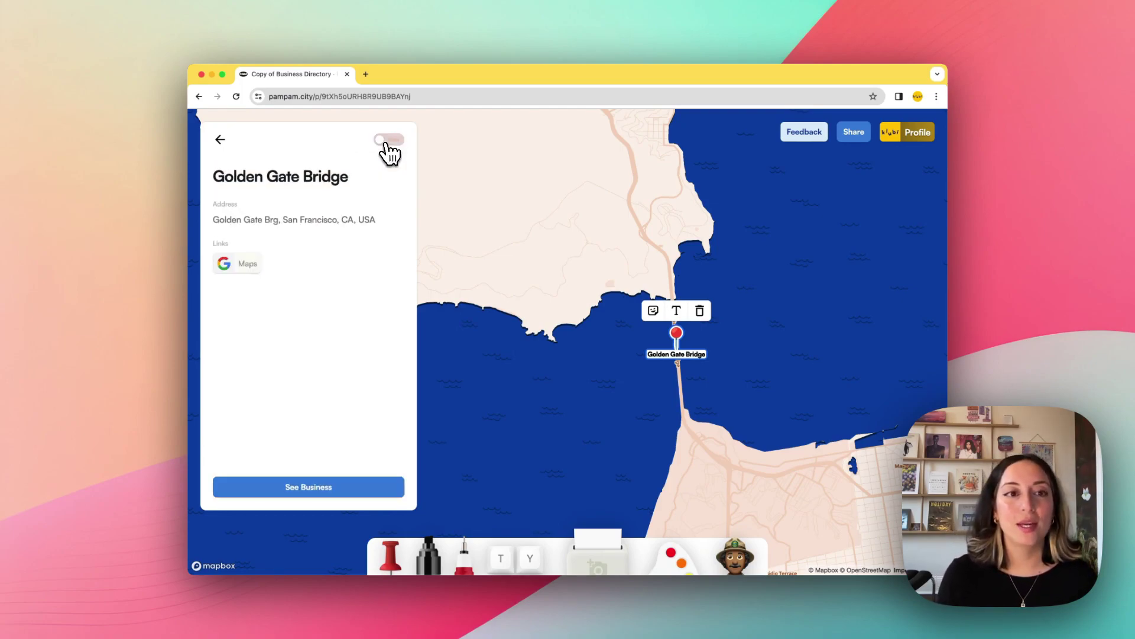
left_click(223, 147)
scroll(365, 293, "down", 5)
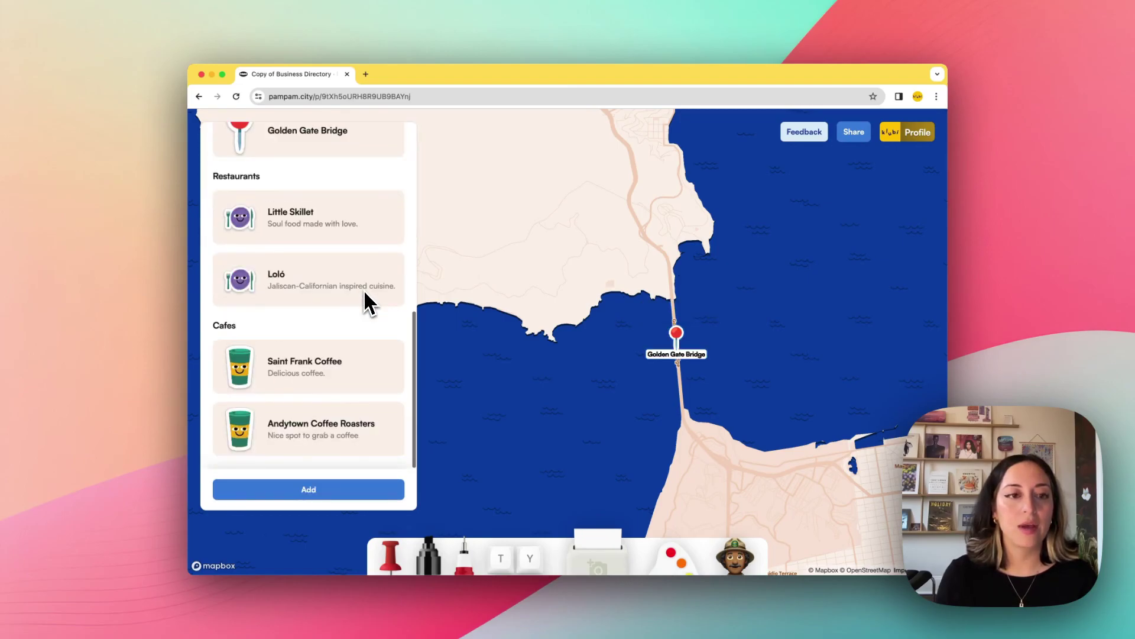
scroll(365, 293, "up", 4)
scroll(366, 294, "up", 1)
scroll(395, 367, "up", 3)
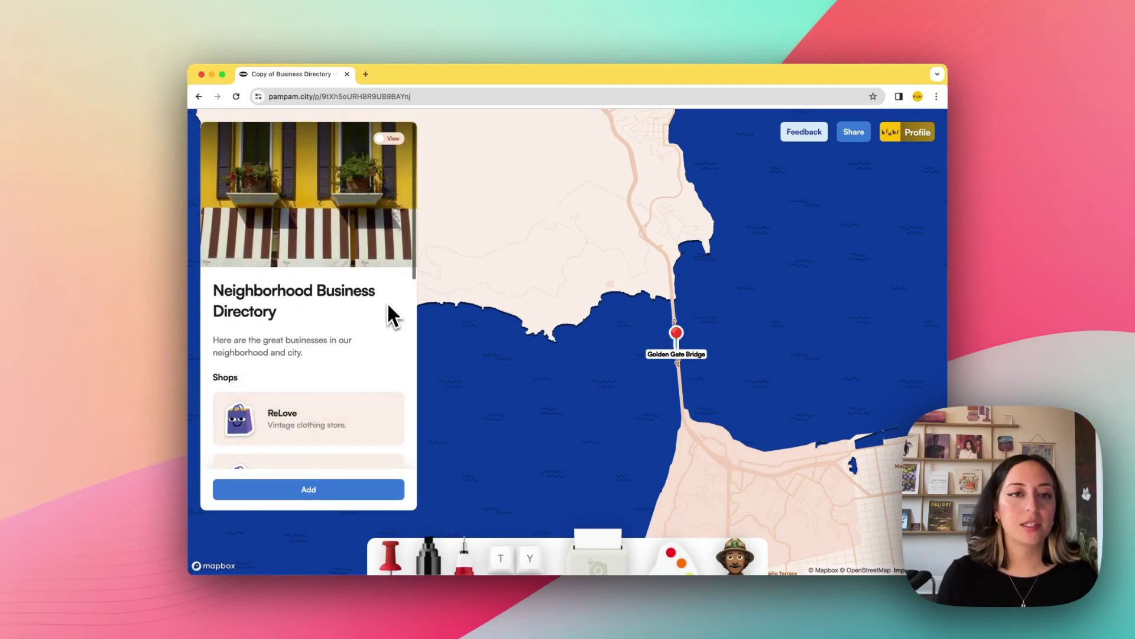
Move the Golden Gate Bridge spot to the top of the Restaurants section, and delete it from the map
scroll(395, 235, "down", 6)
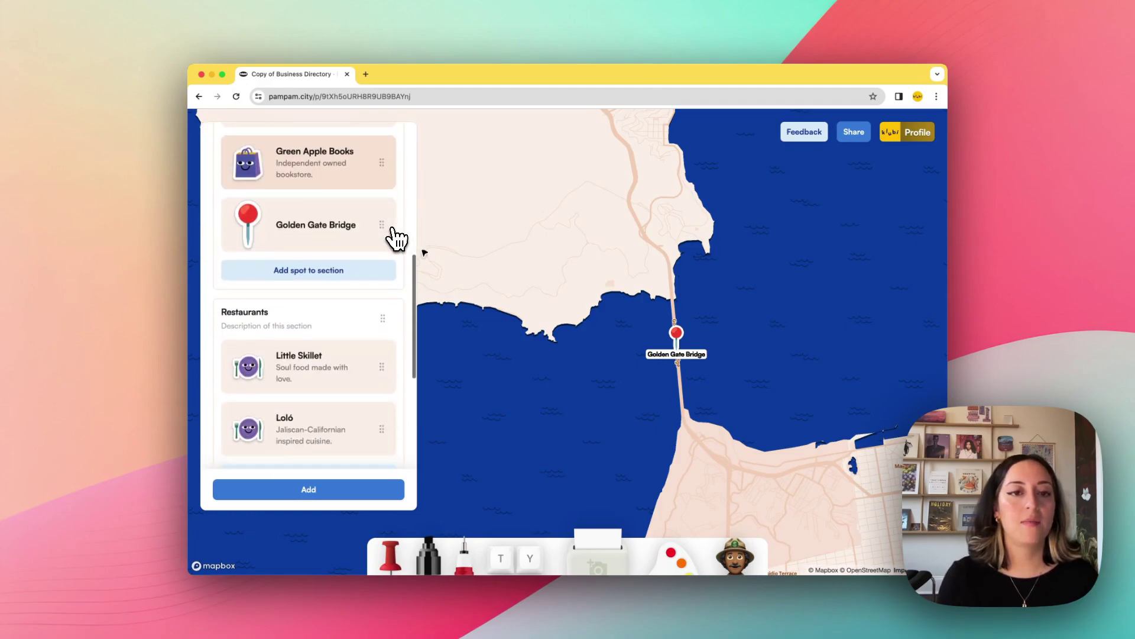
left_click_drag(392, 230, 375, 321)
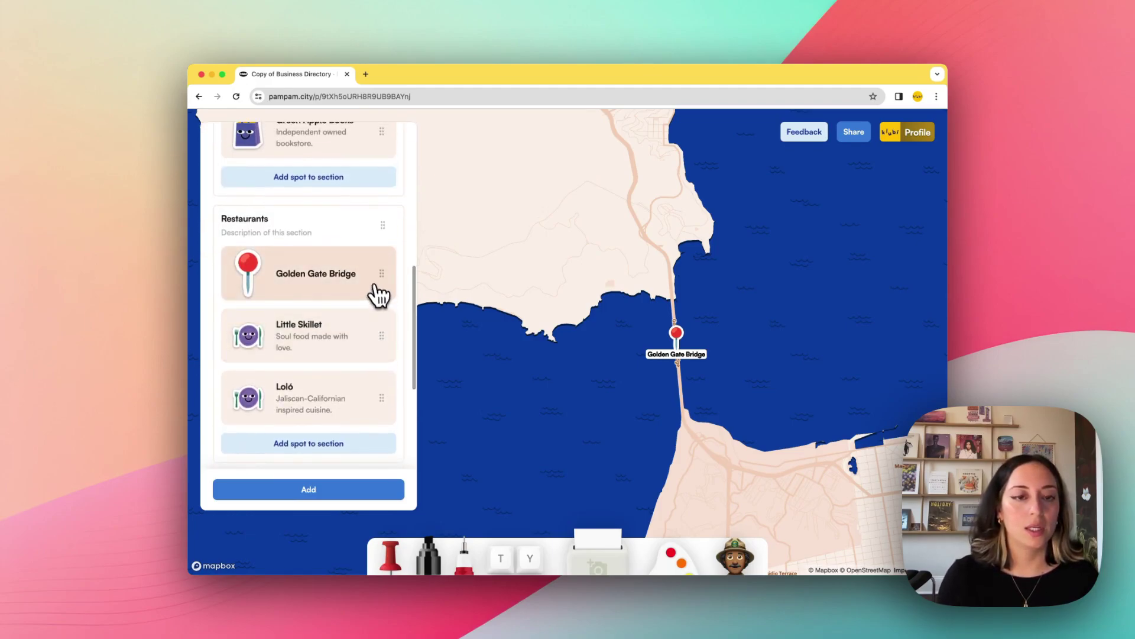
left_click(380, 278)
left_click(369, 294)
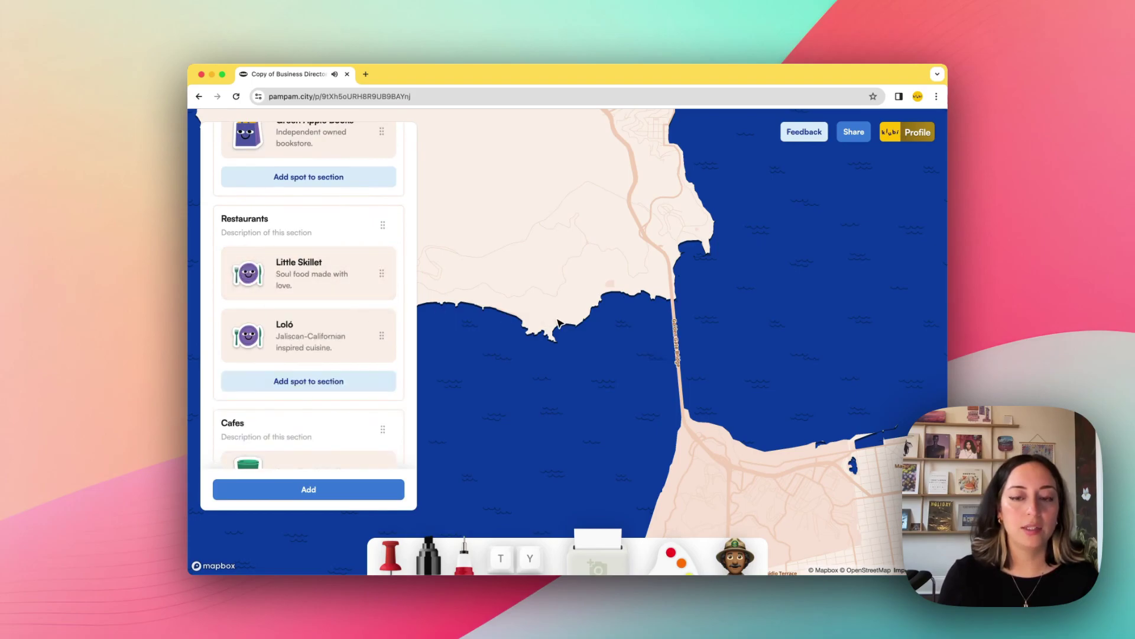
Delete the sample spots Green Apple Books, ReLove and Little Skillet from the map
left_click(602, 386)
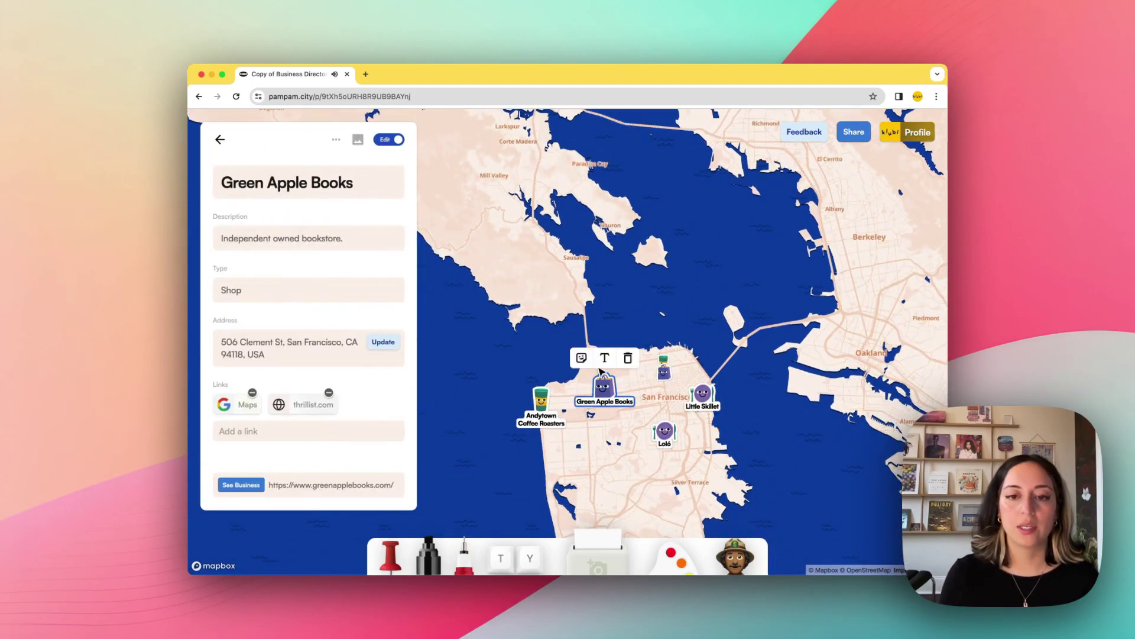
left_click(628, 359)
left_click(664, 373)
left_click(687, 343)
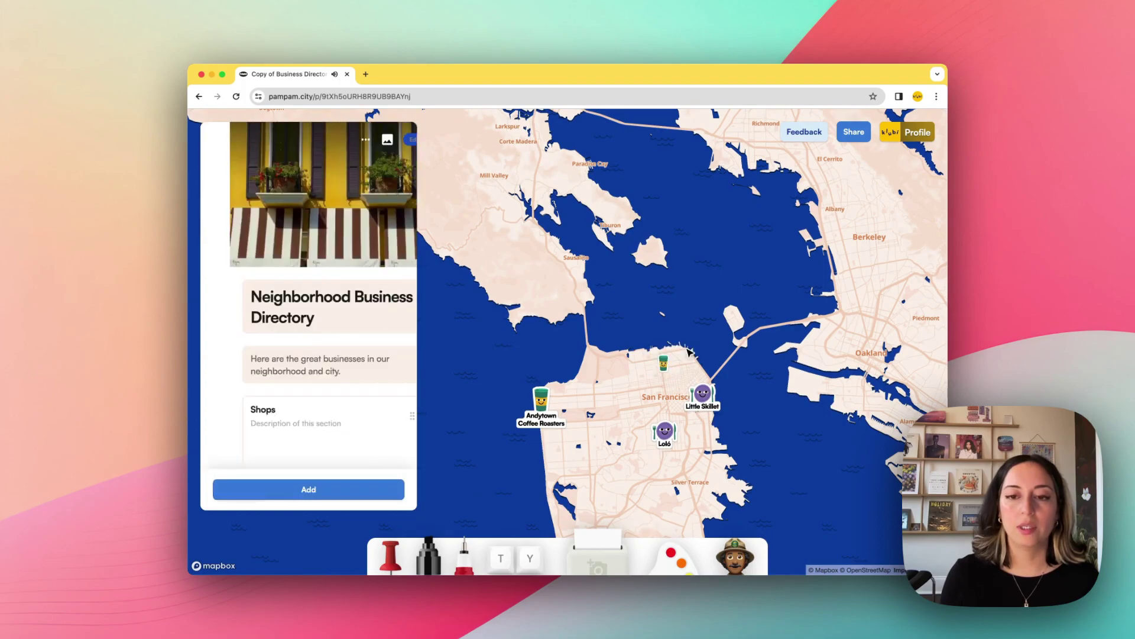
left_click(708, 398)
left_click(726, 373)
scroll(334, 364, "down", 5)
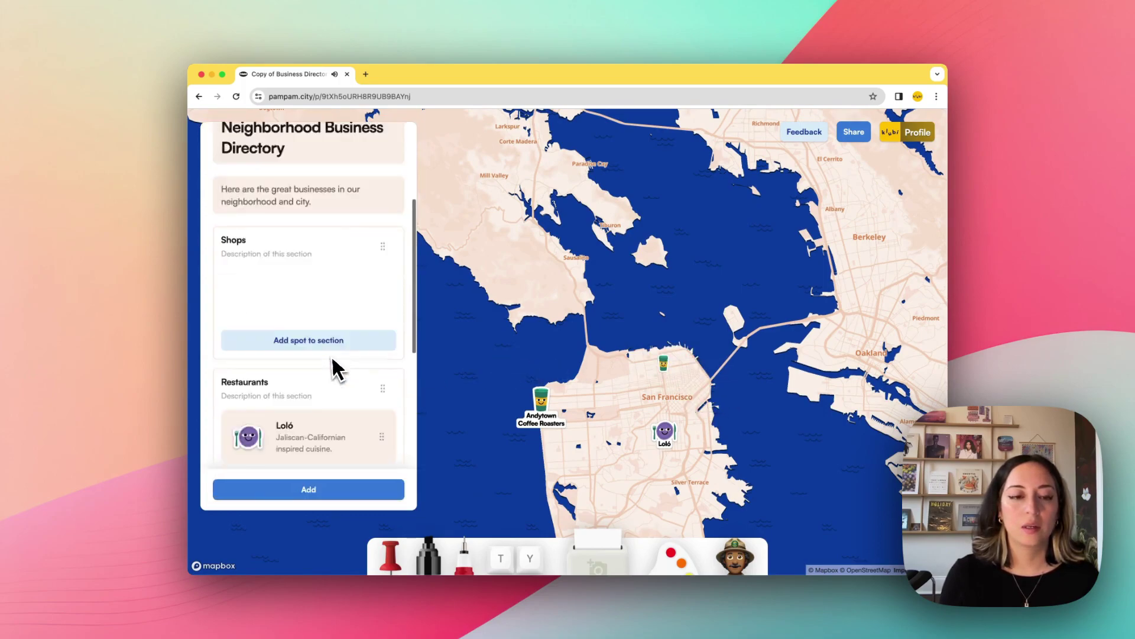
Add the ReLove shop on Polk Street, San Francisco, to the Shops section, and return to the directory list
scroll(334, 368, "up", 10)
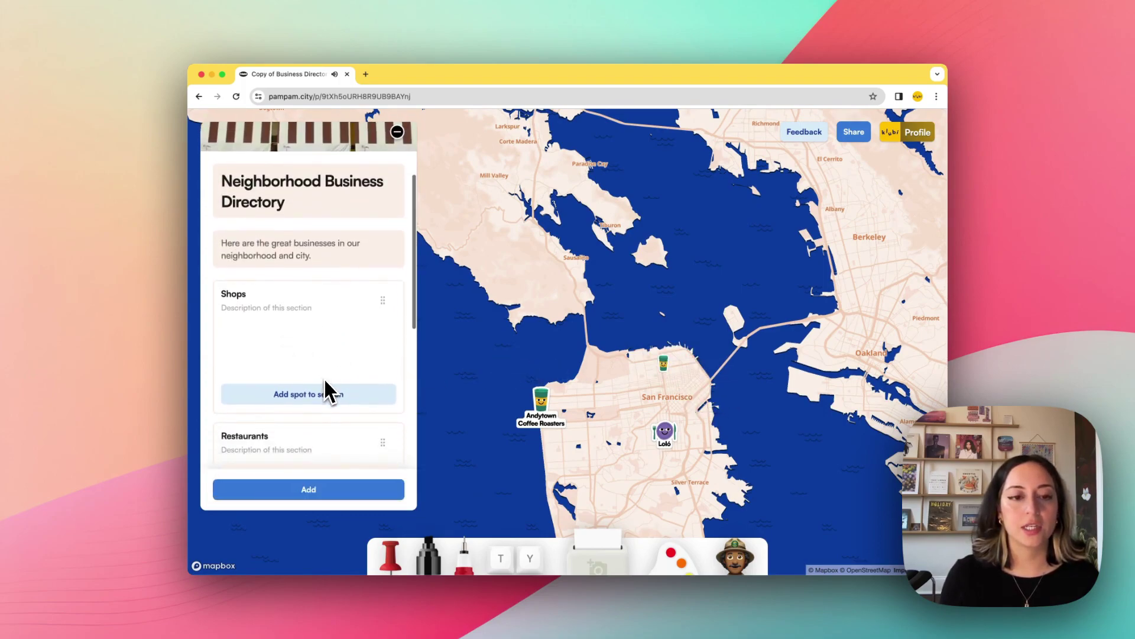
left_click(334, 395)
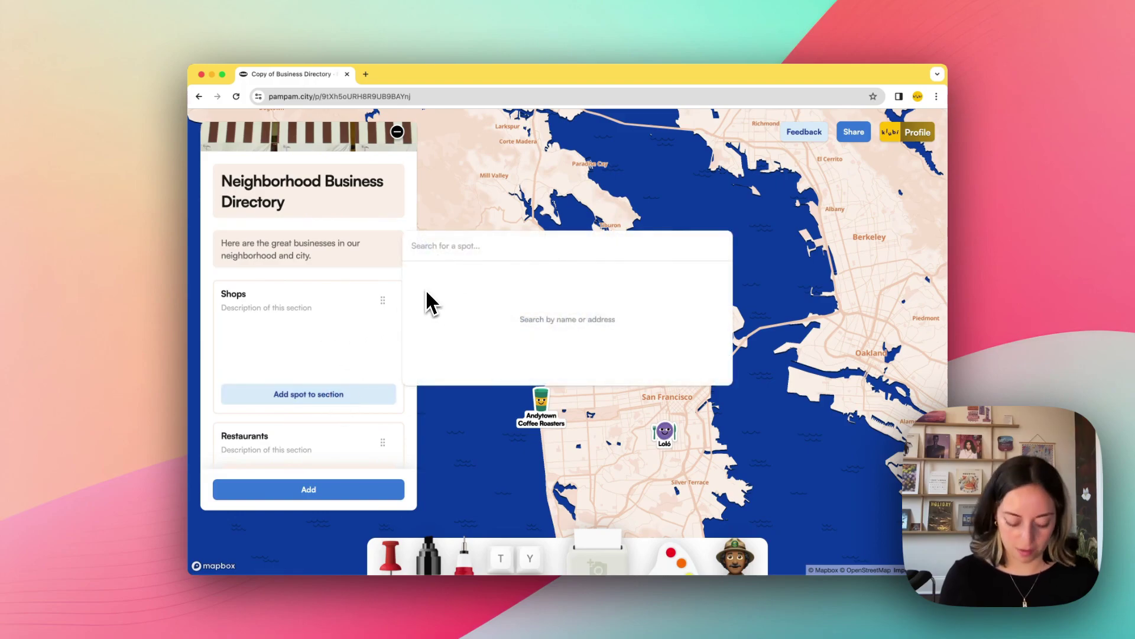
type("relove")
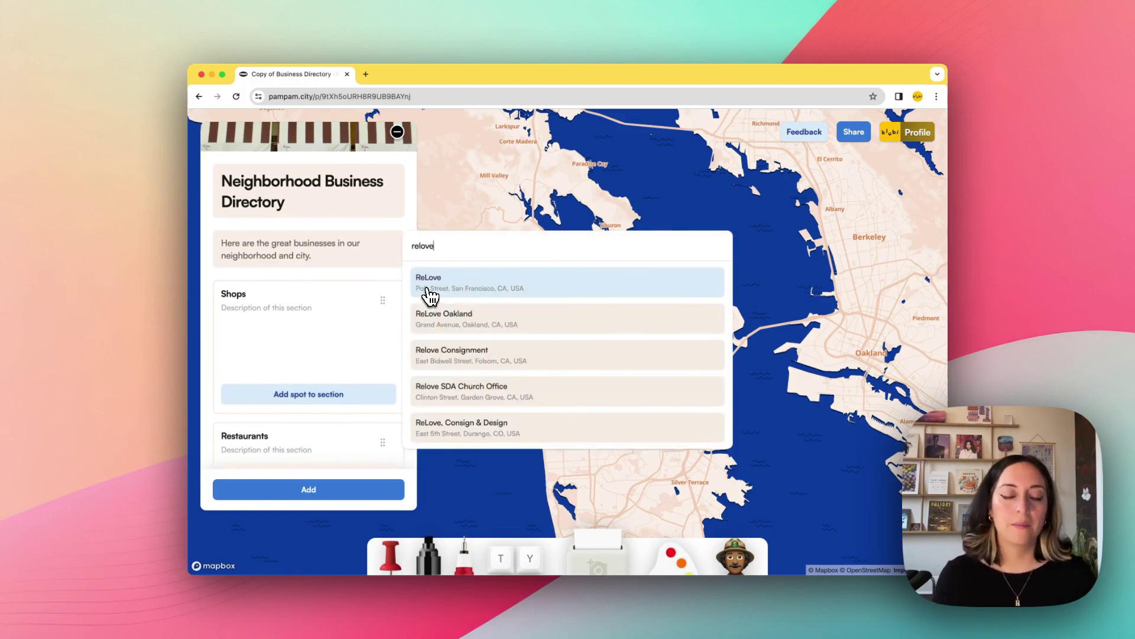
left_click(428, 290)
left_click(649, 301)
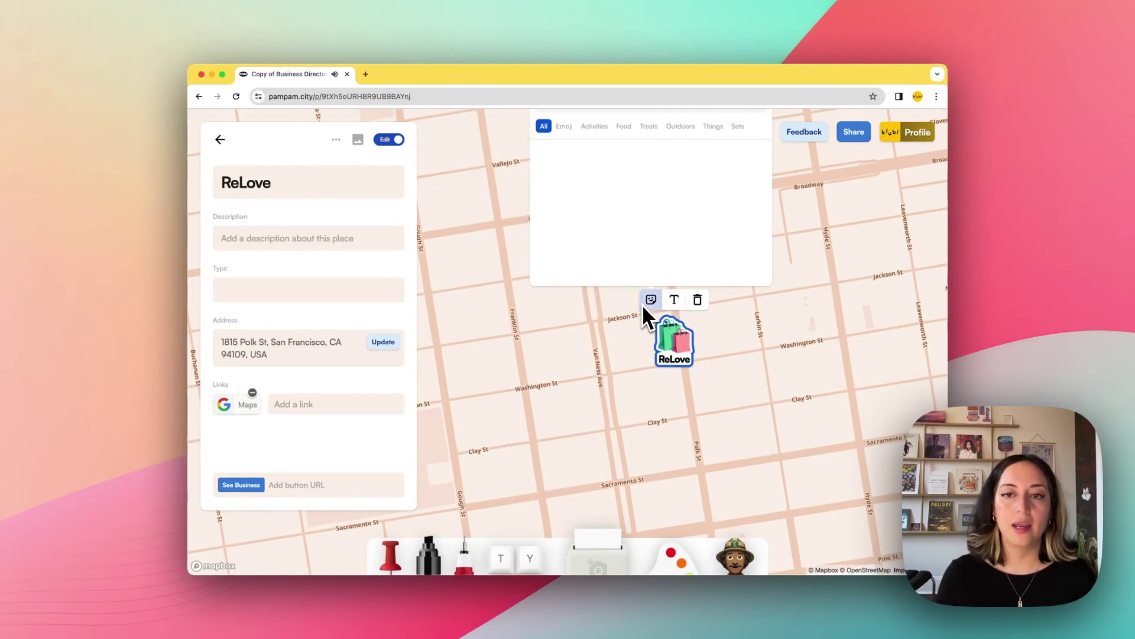
left_click(513, 320)
scroll(364, 232, "down", 5)
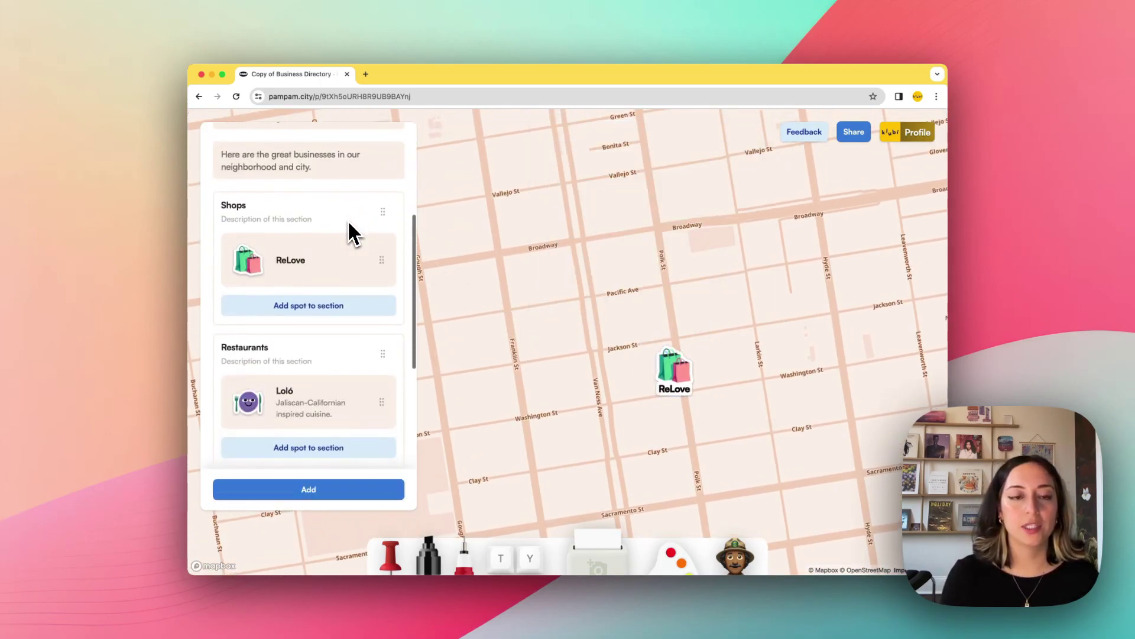
Try the clipboard import with the text San Francisco, clear it and go back without importing
left_click(323, 491)
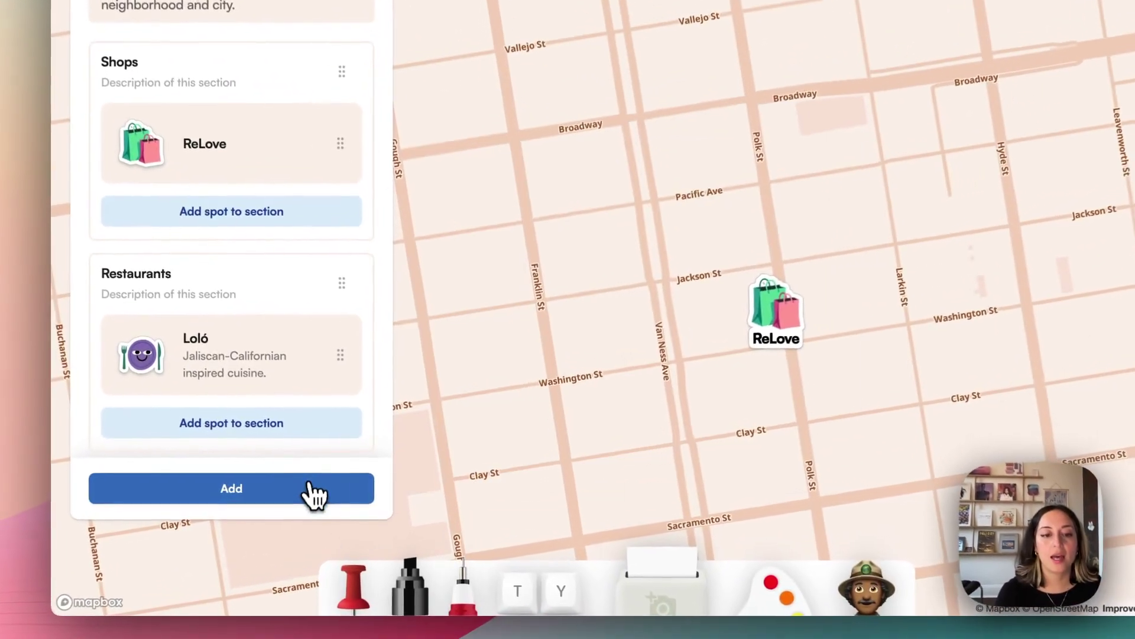
left_click(309, 489)
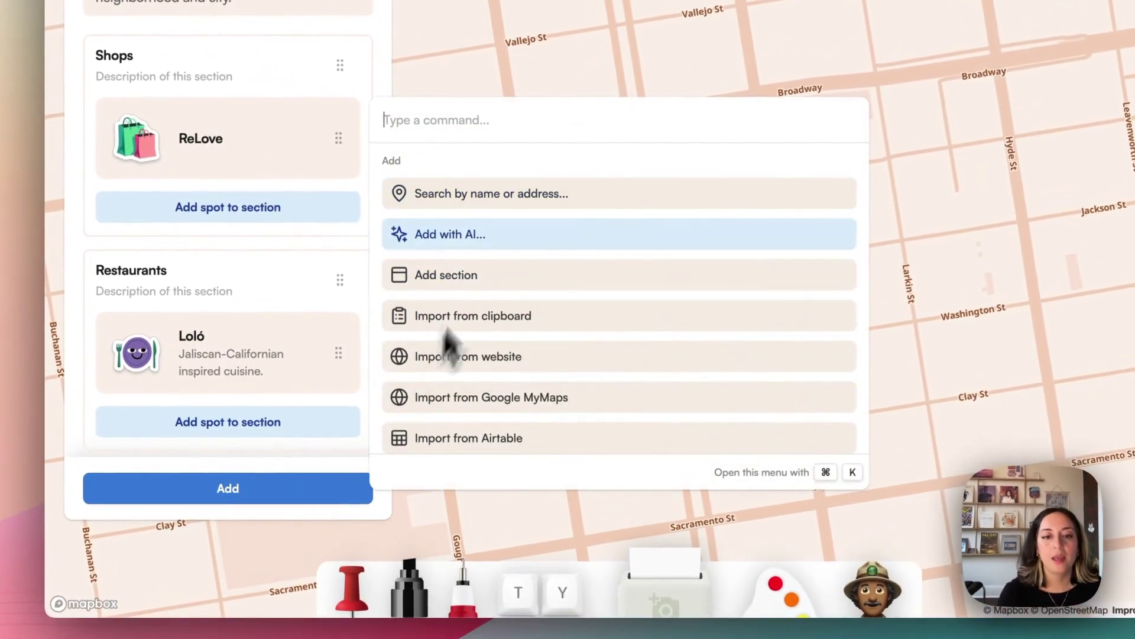
left_click(477, 327)
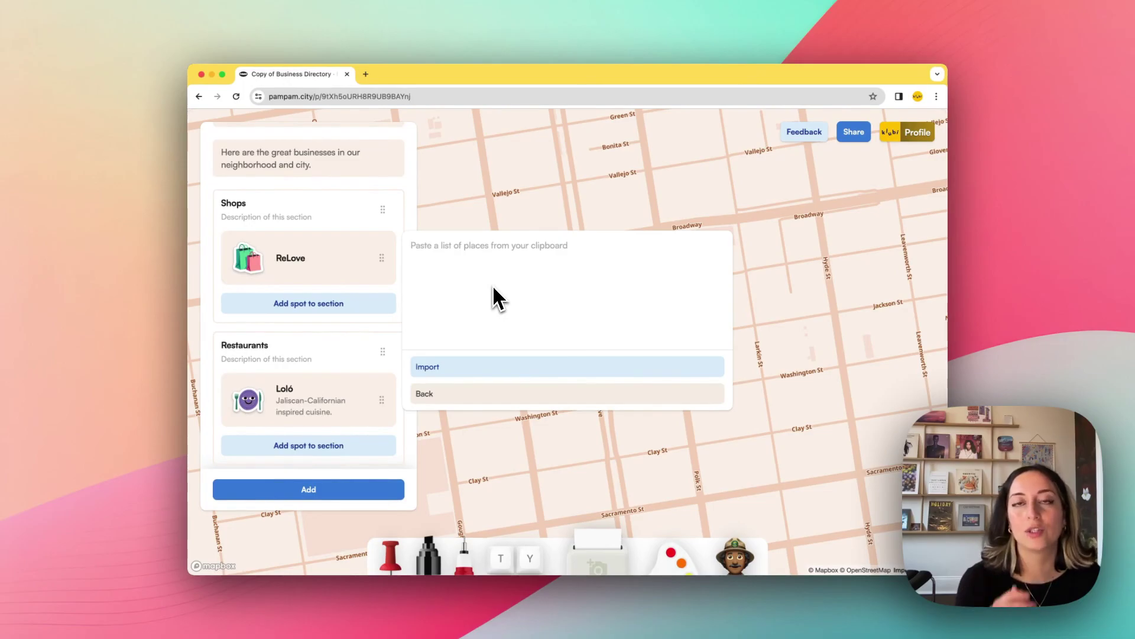
type("San")
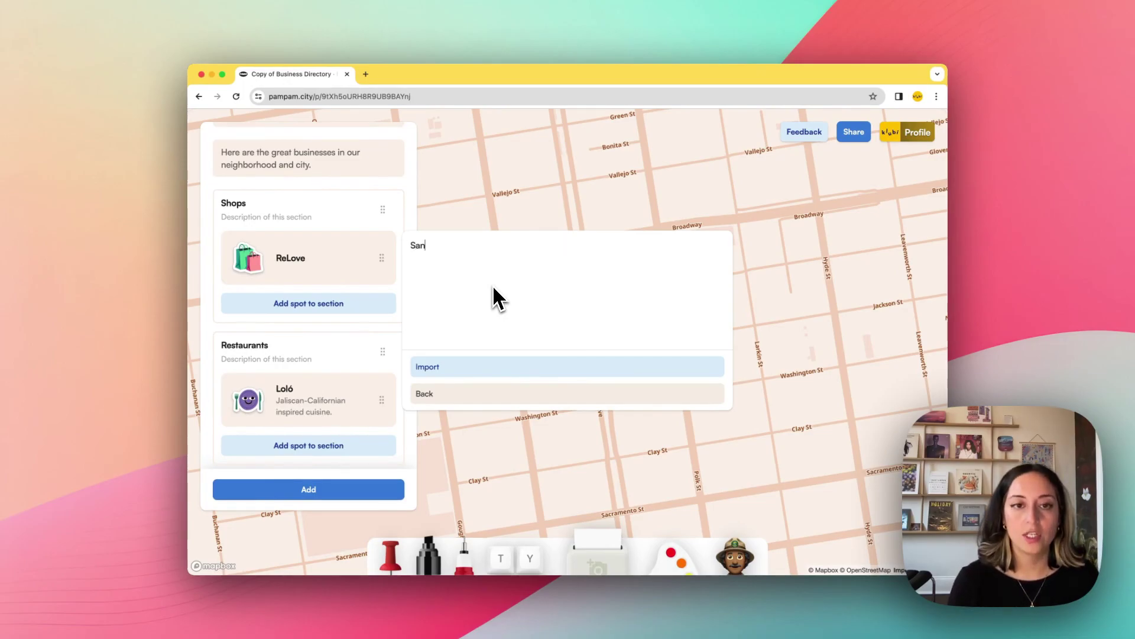
type(" Francisco")
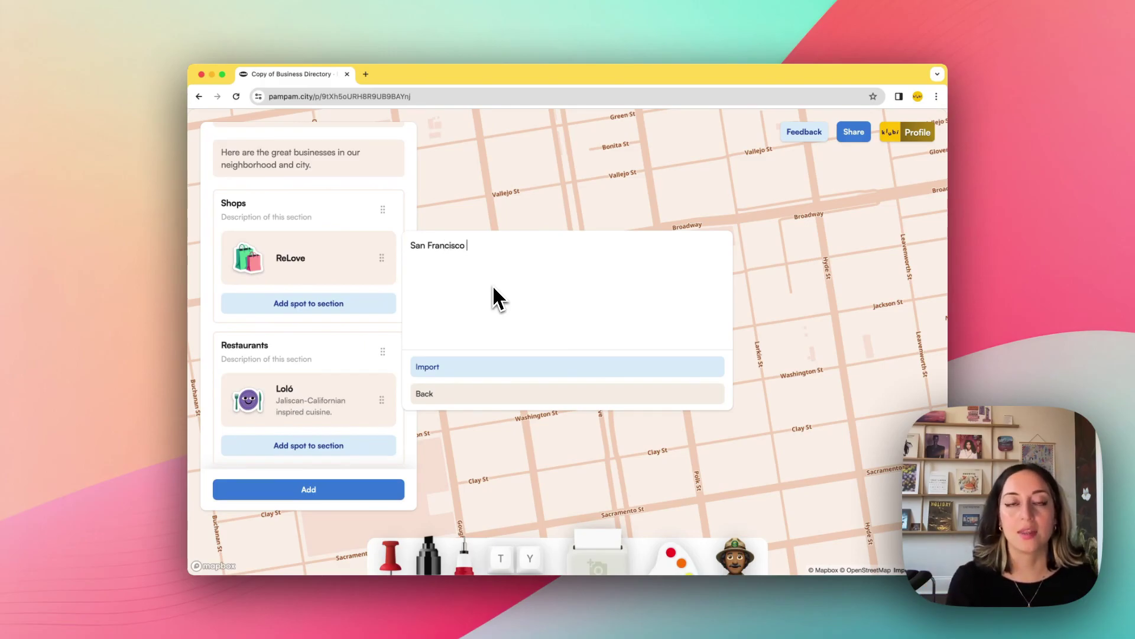
key("super+a")
key("BackSpace")
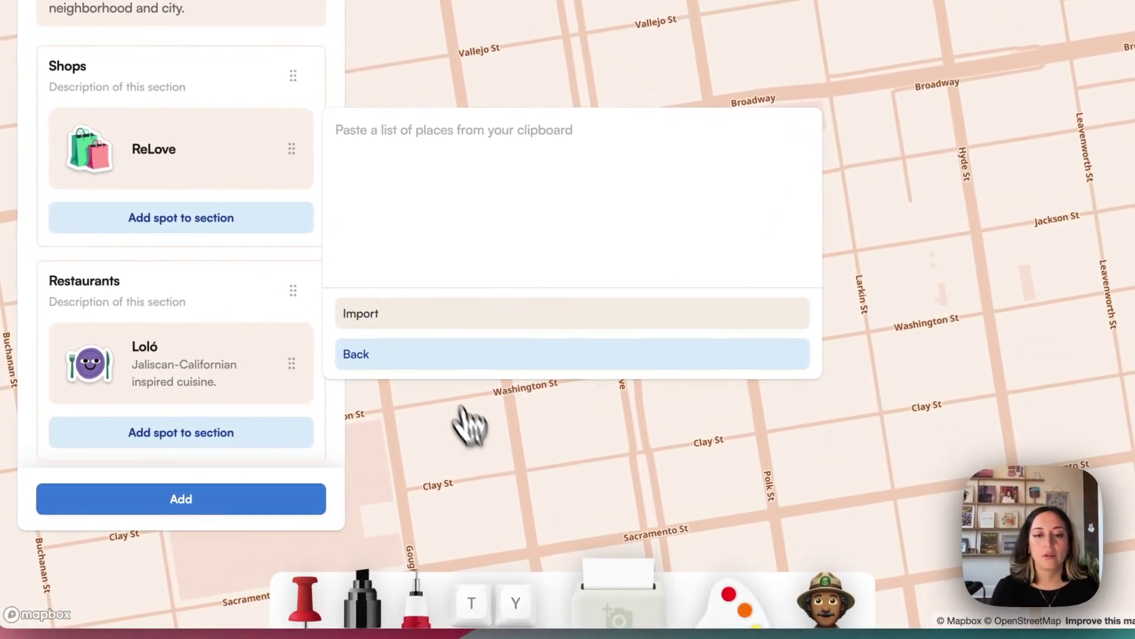
left_click(420, 358)
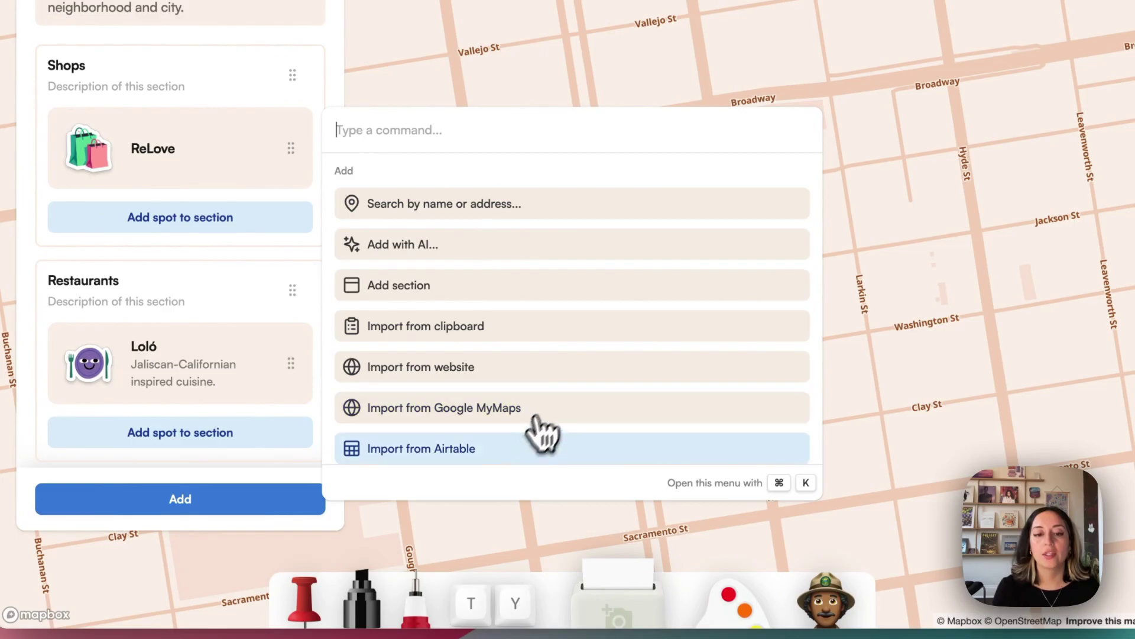
Examine the Airtable import form and the other ways to add spots, and close the add options
left_click(509, 450)
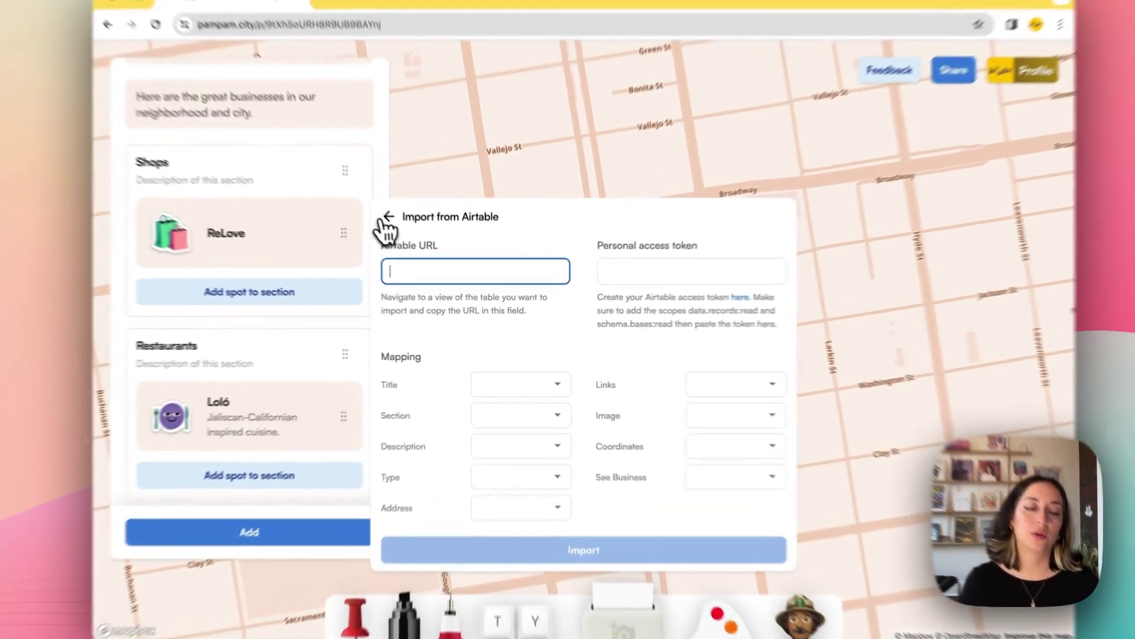
left_click(416, 245)
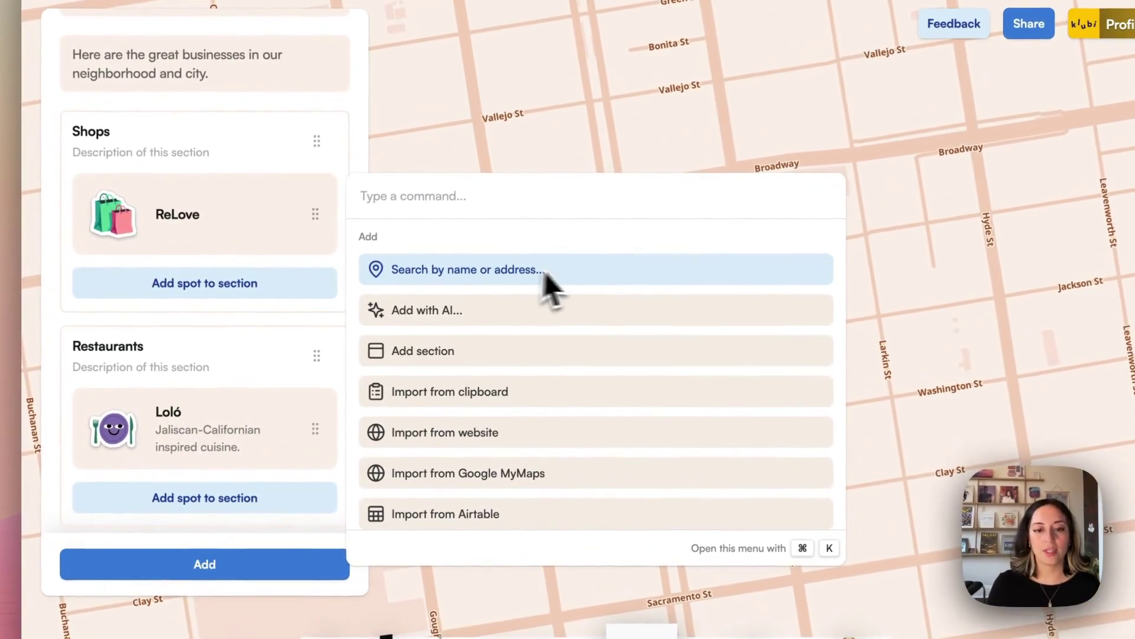
scroll(536, 467, "down", 5)
scroll(538, 444, "up", 5)
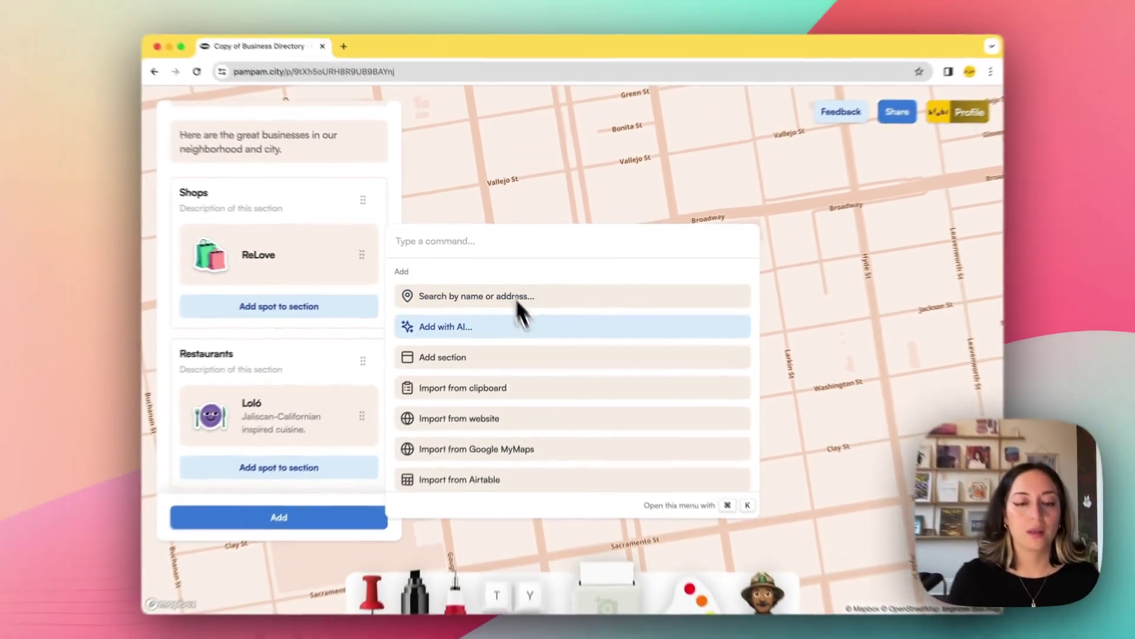
scroll(541, 355, "down", 5)
scroll(542, 355, "up", 5)
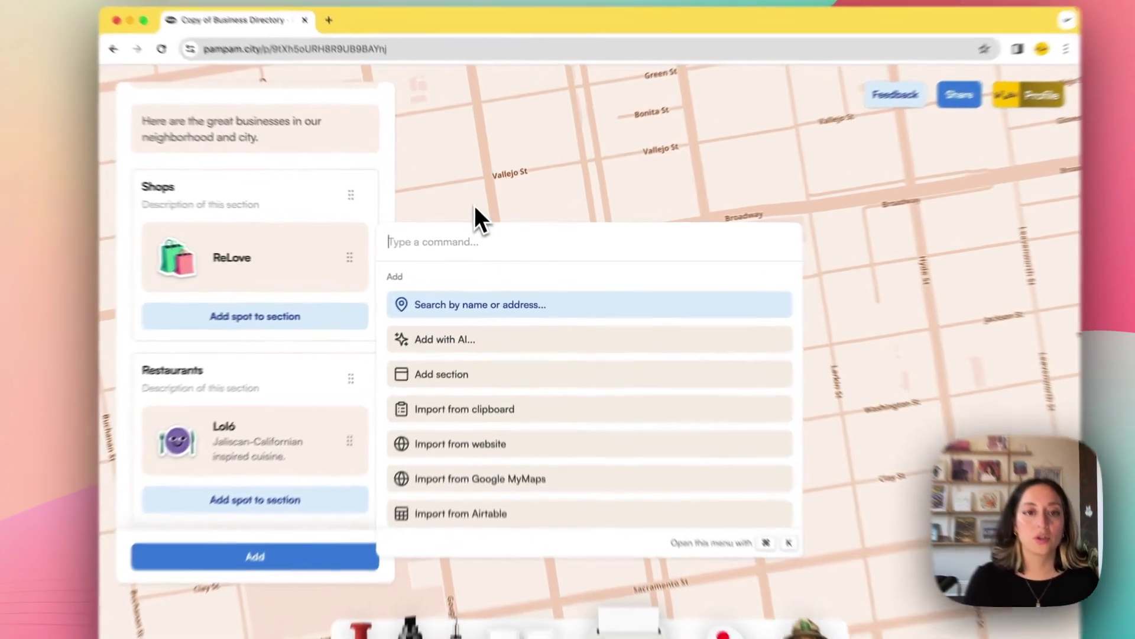
left_click(478, 219)
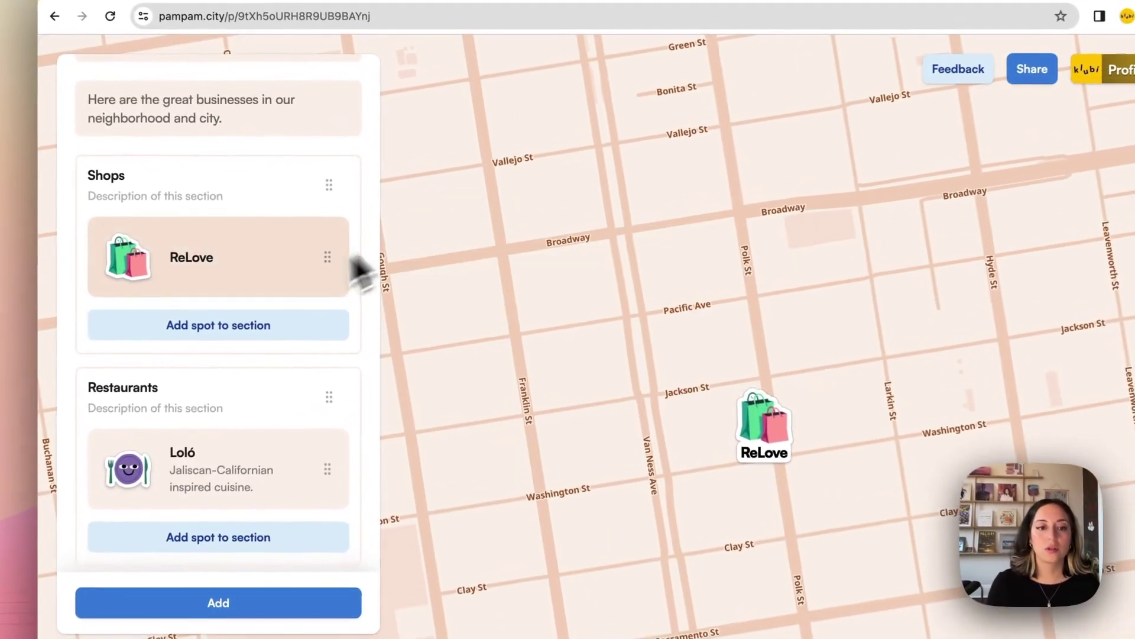
Change the map's color theme to the one with pale blue water and beige land
scroll(308, 304, "down", 5)
scroll(308, 308, "up", 10)
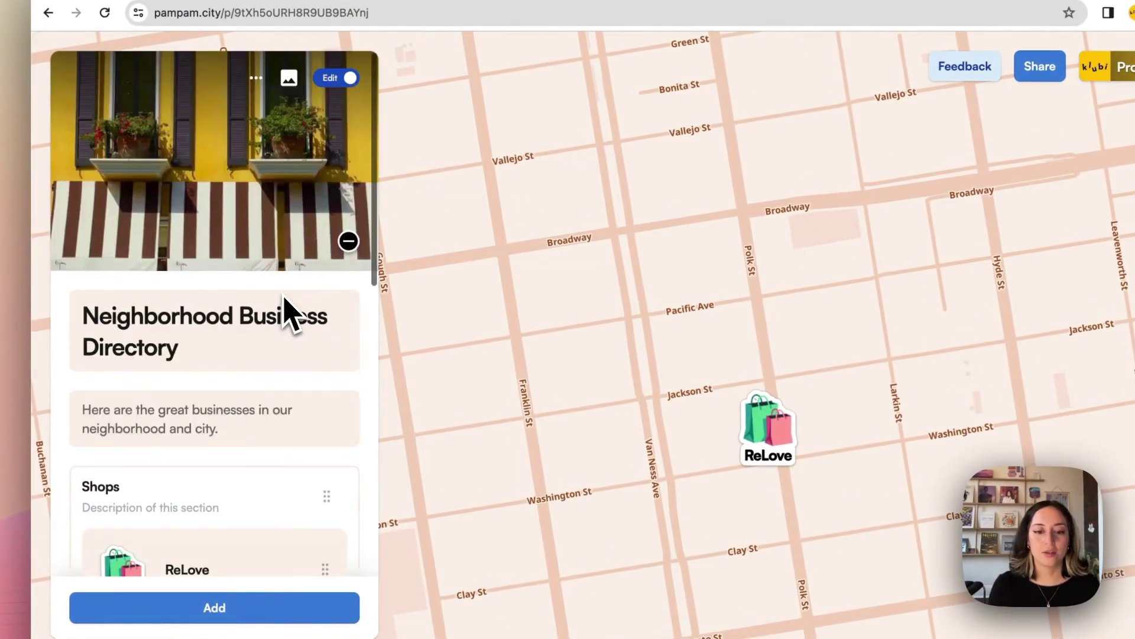
scroll(654, 438, "down", 5)
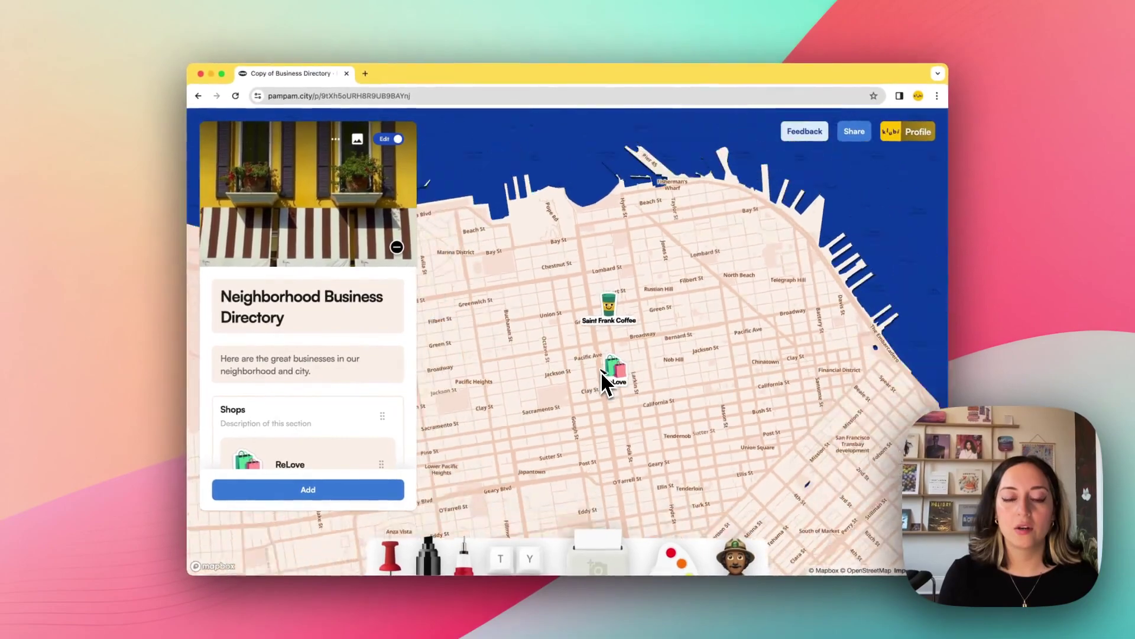
scroll(601, 371, "down", 2)
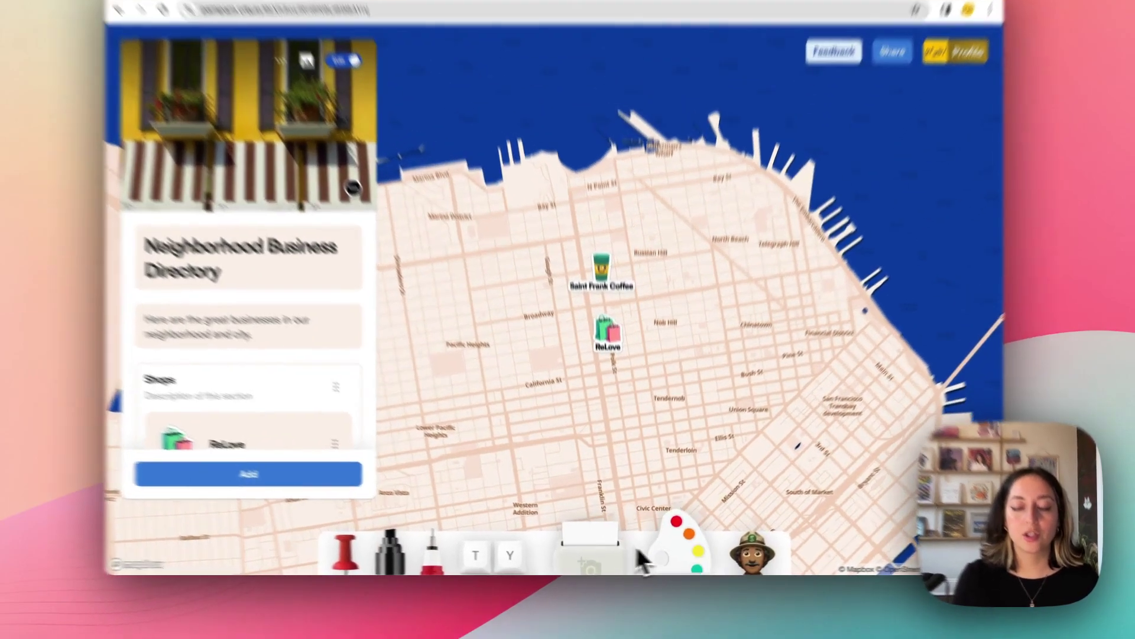
left_click(676, 556)
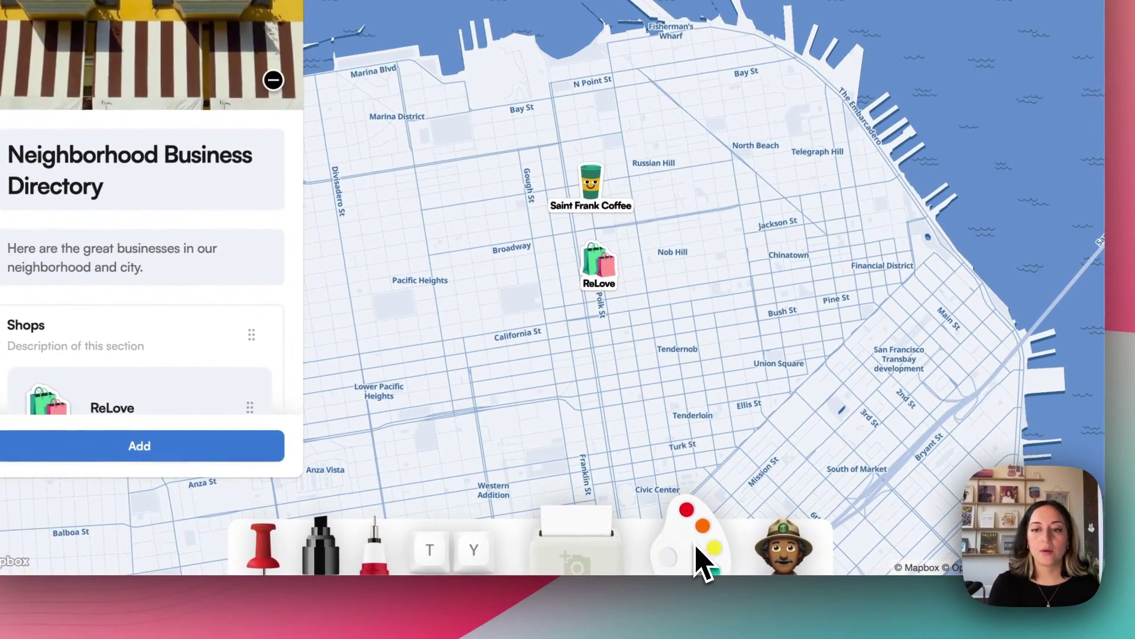
left_click(696, 550)
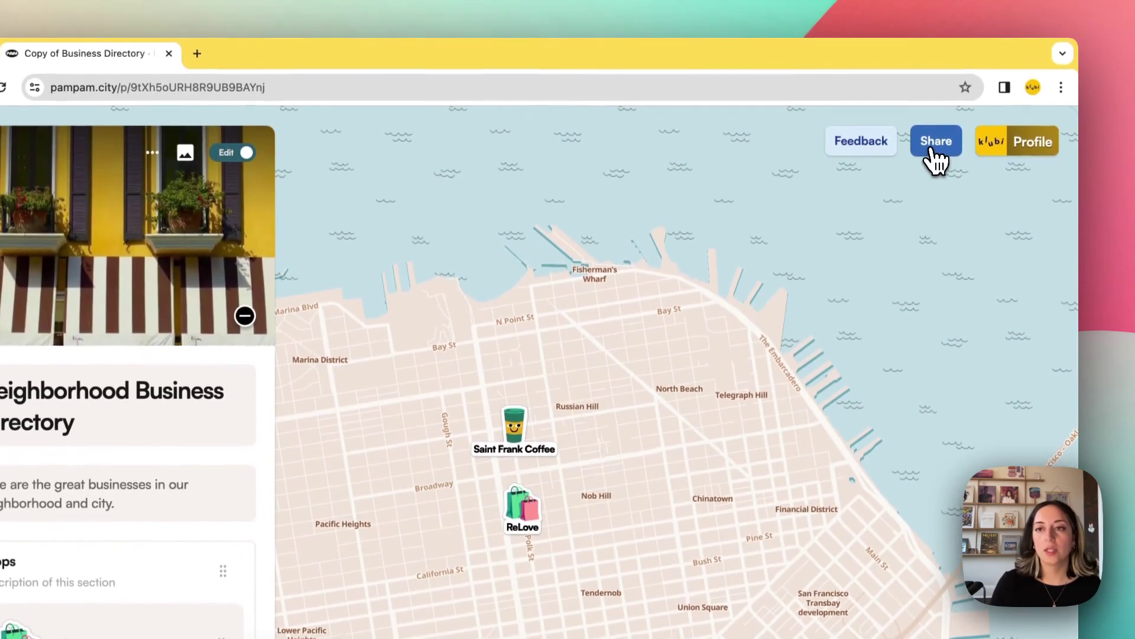
Review the map's link-sharing settings and its website embed code, and close the sharing dialog
left_click(938, 30)
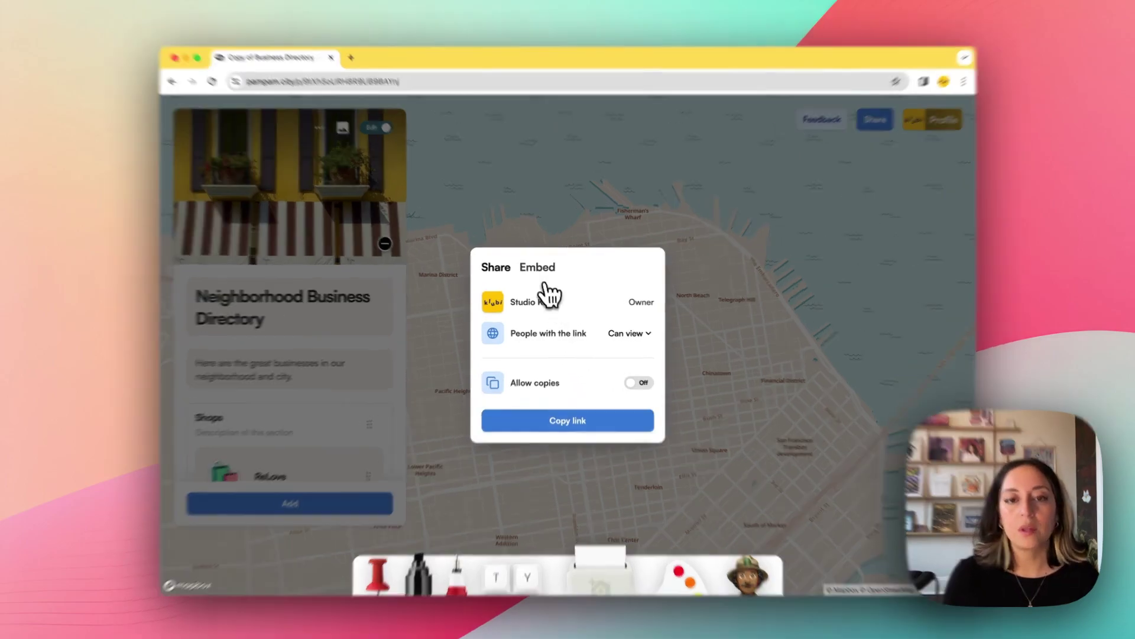
left_click(539, 269)
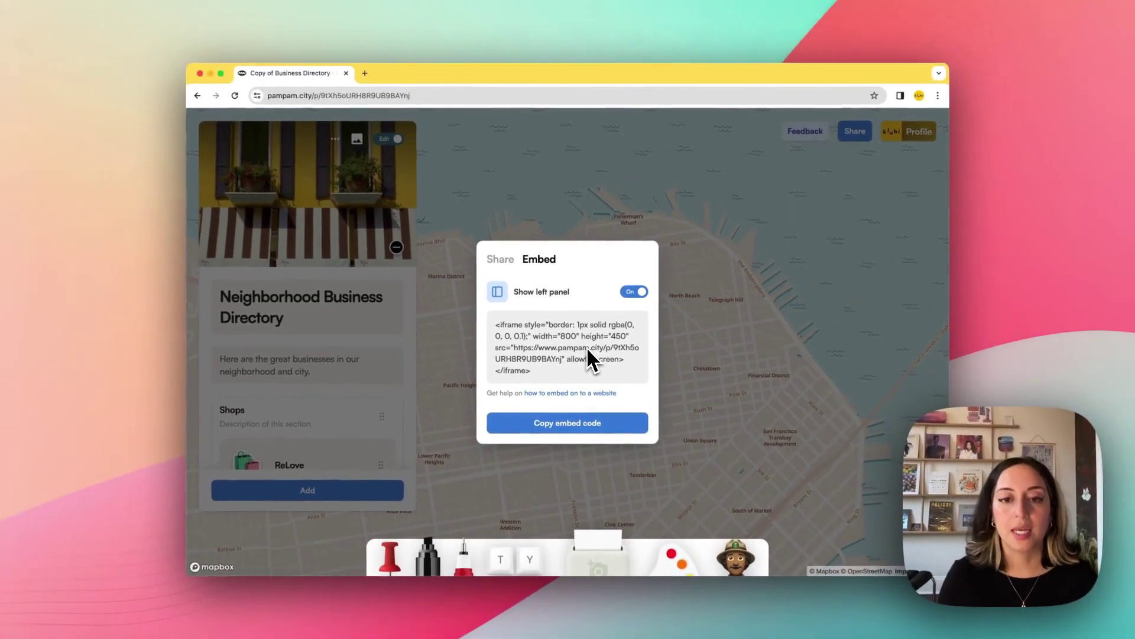
left_click(706, 396)
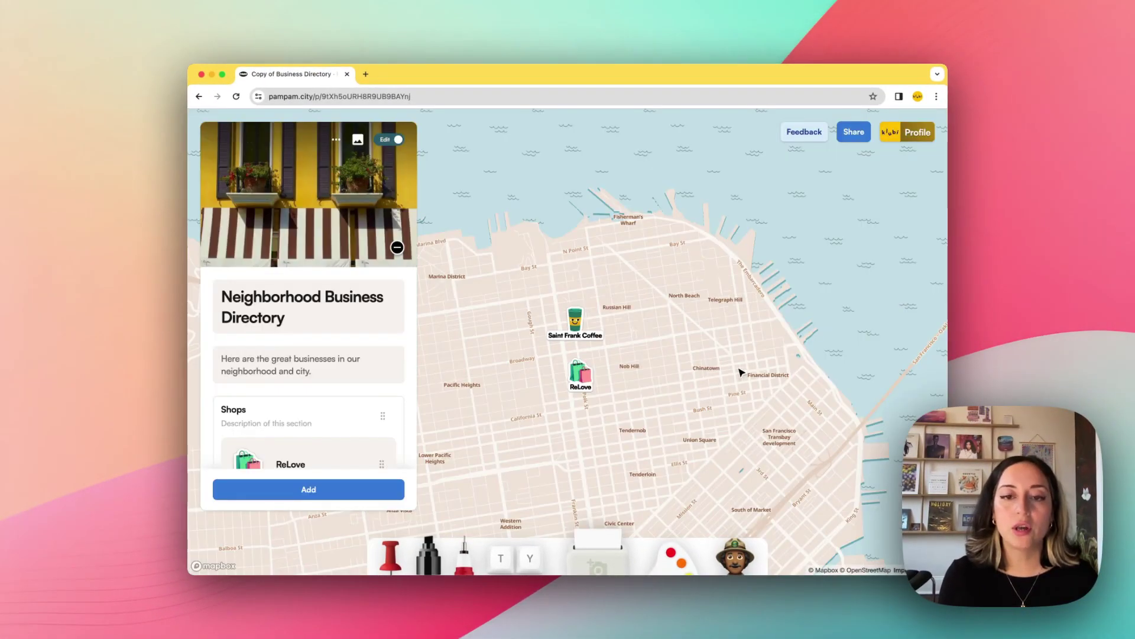
Switch the directory to view mode and examine its list and the spots across the San Francisco map
scroll(510, 417, "down", 3)
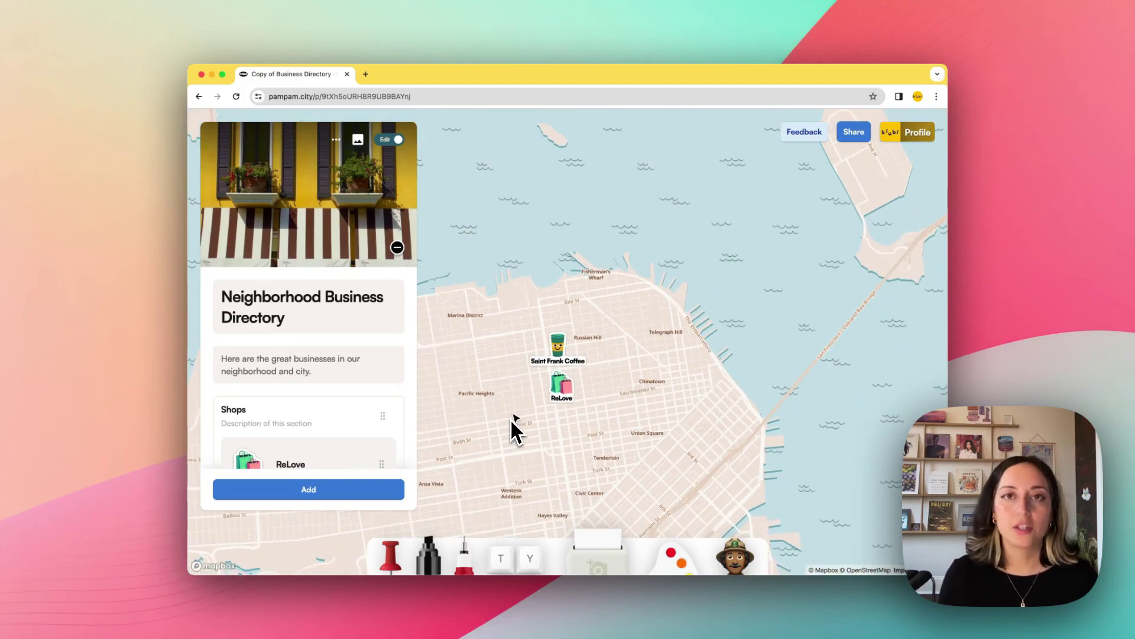
left_click(390, 140)
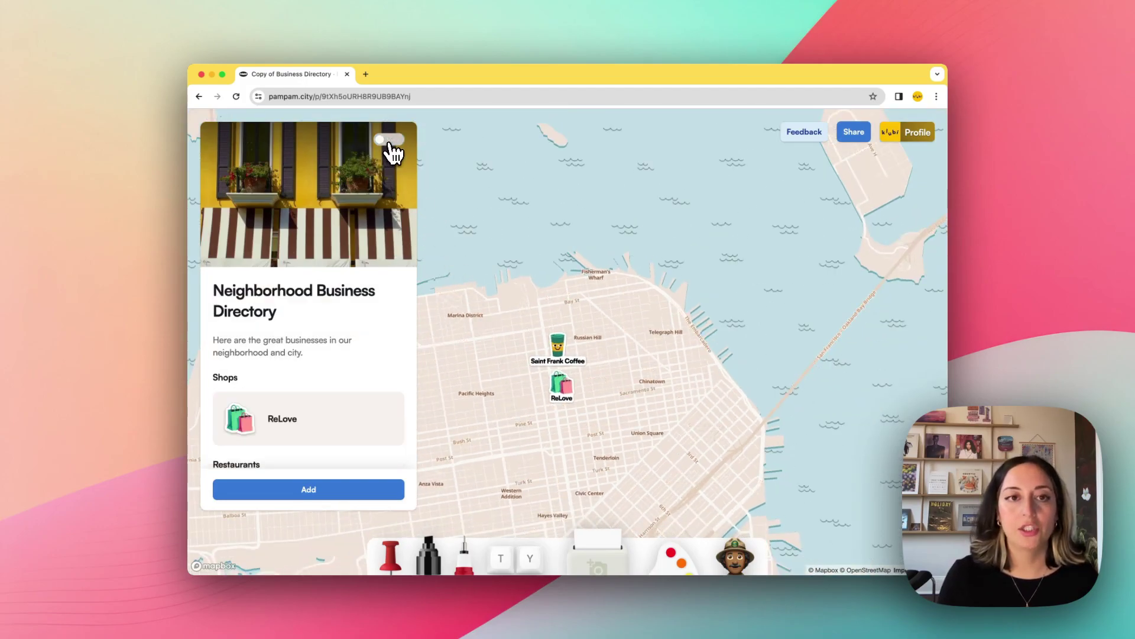
scroll(373, 235, "down", 4)
scroll(372, 236, "up", 4)
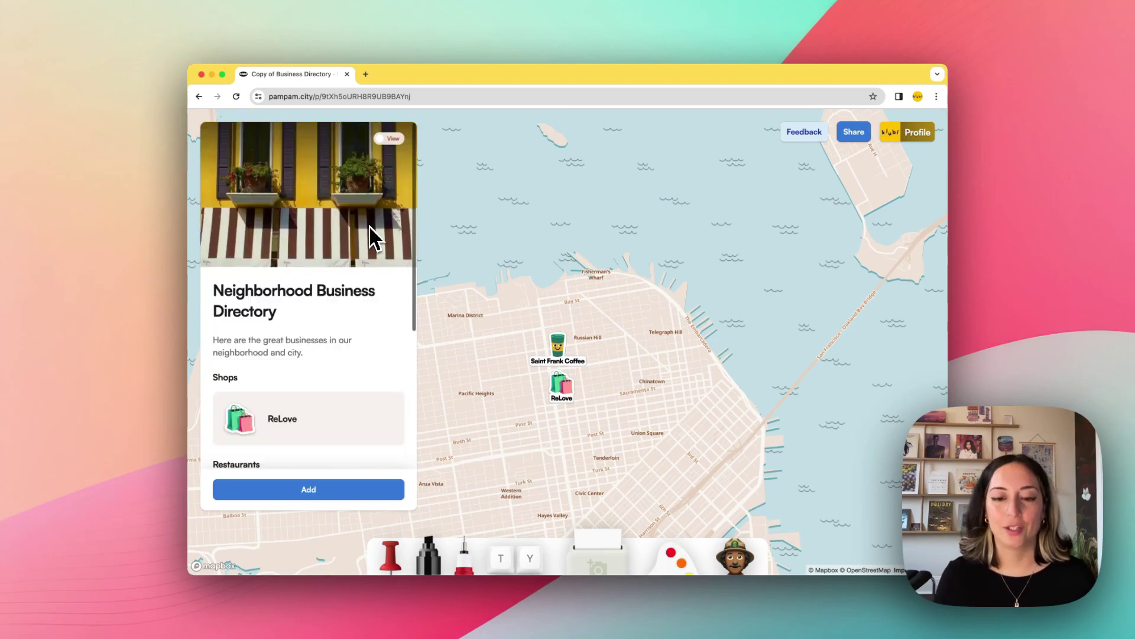
scroll(618, 315, "down", 3)
scroll(624, 317, "up", 2)
scroll(624, 317, "down", 4)
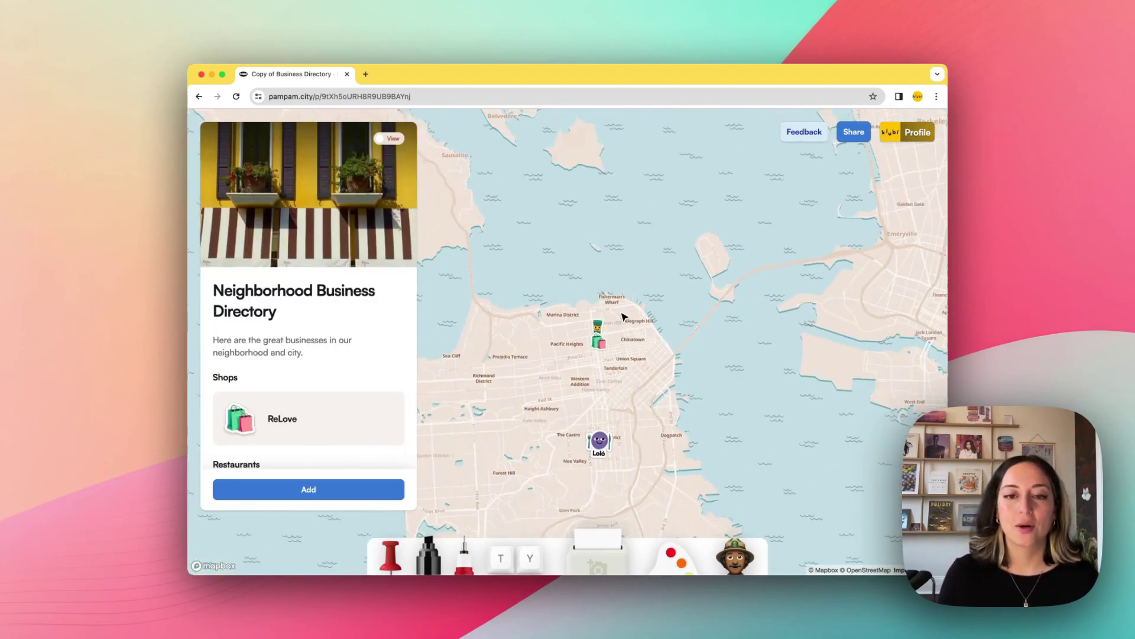
left_click_drag(520, 393, 557, 386)
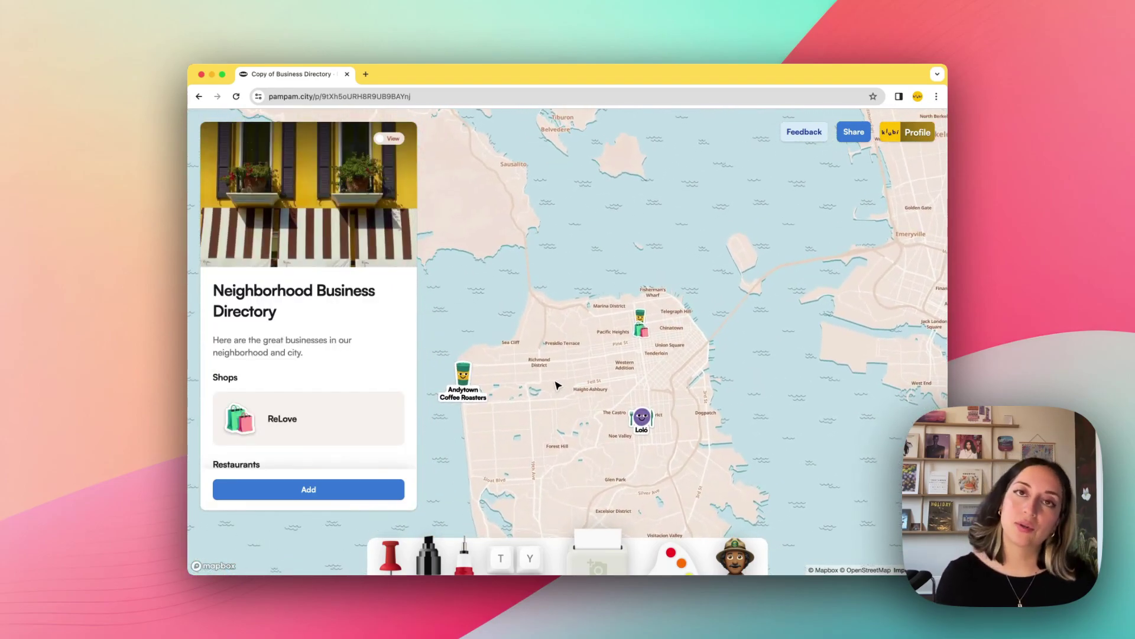